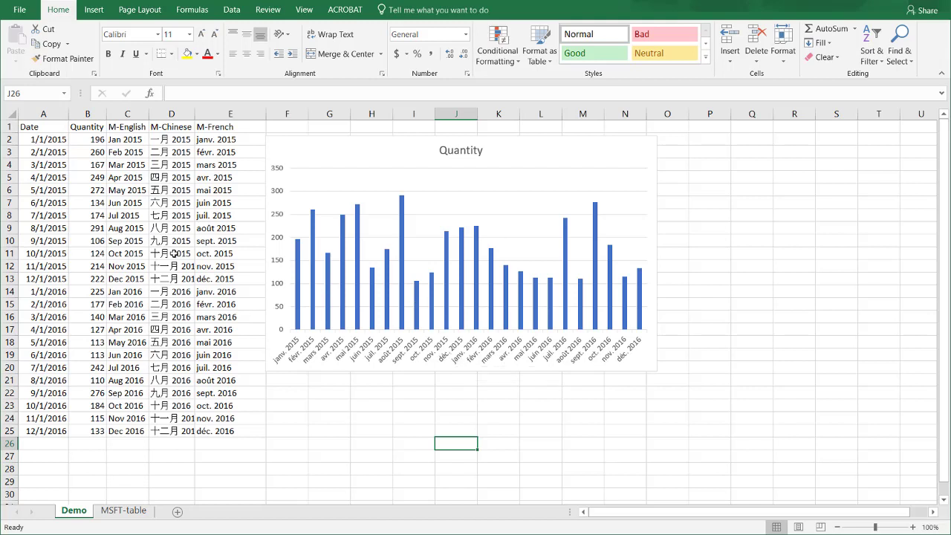
Change the Quantity chart's horizontal axis labels to the M-Chinese month names in D2:D25.
left_click(425, 258)
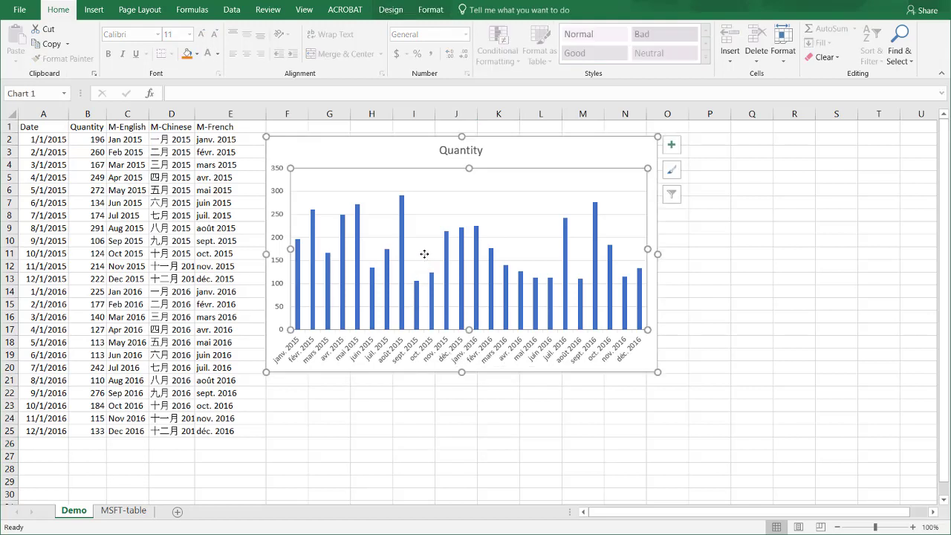
left_click(392, 10)
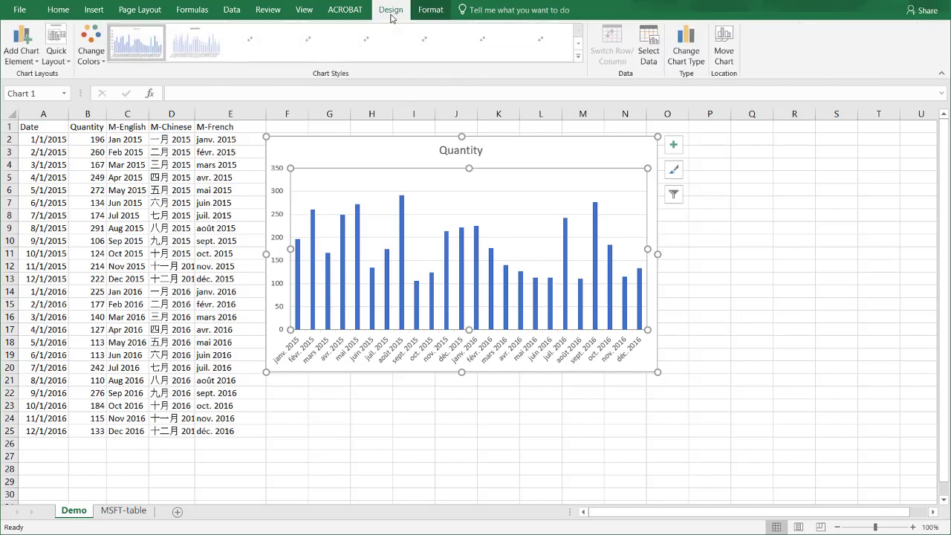
left_click(644, 34)
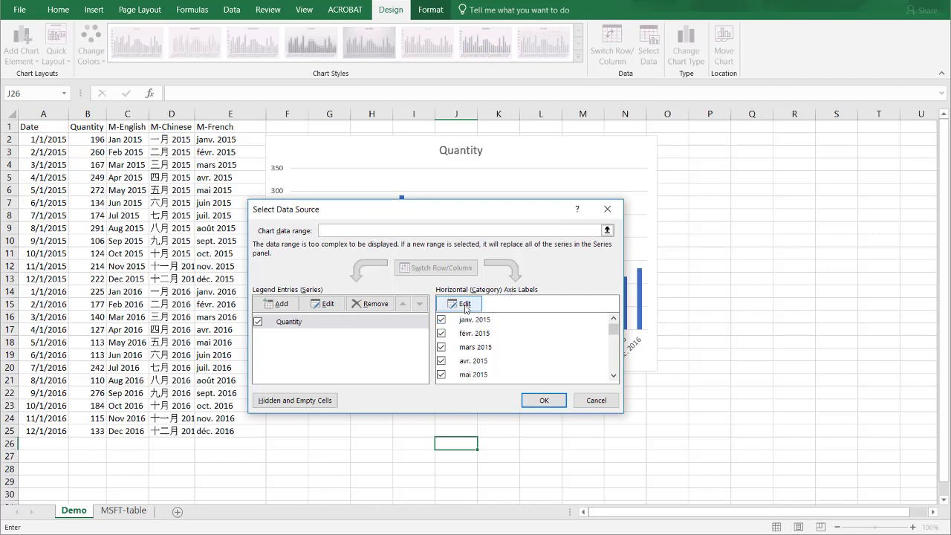
left_click(461, 303)
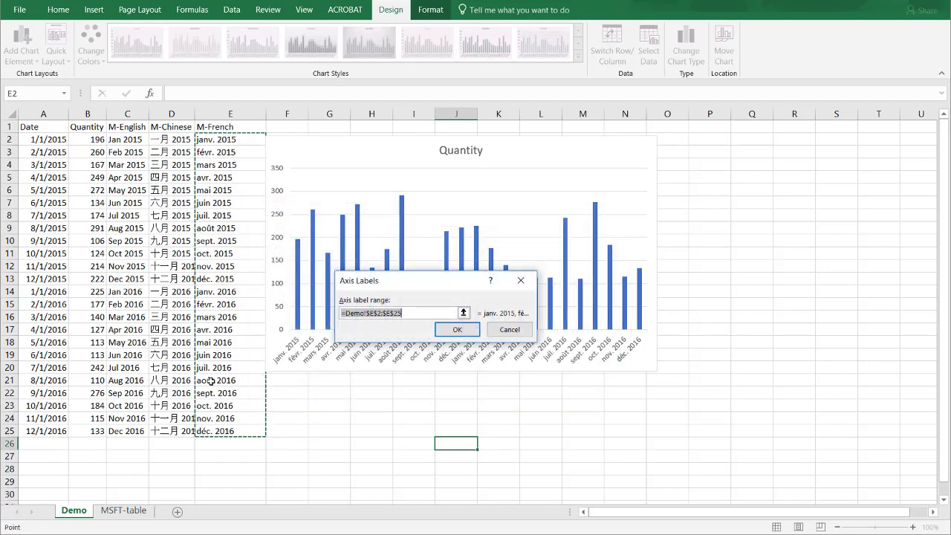
left_click(167, 139)
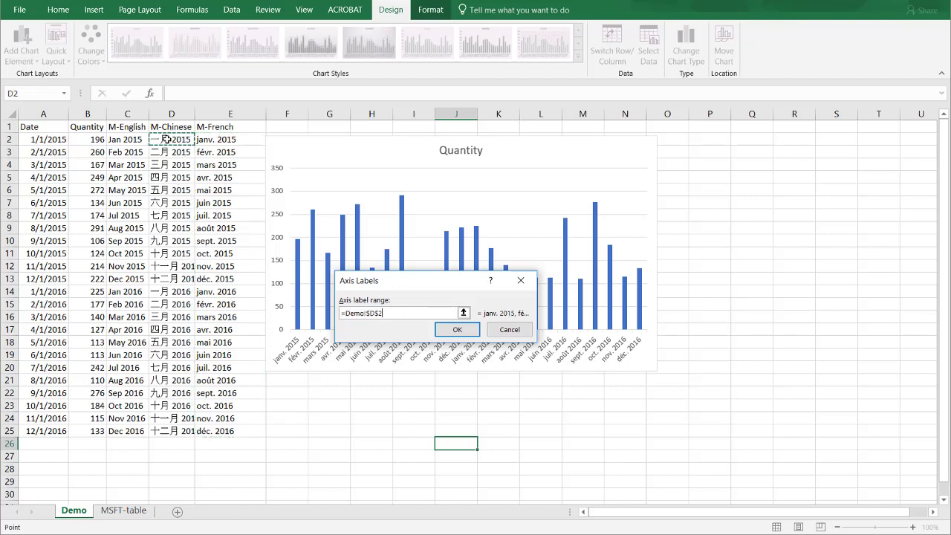
key("ctrl+shift+Down")
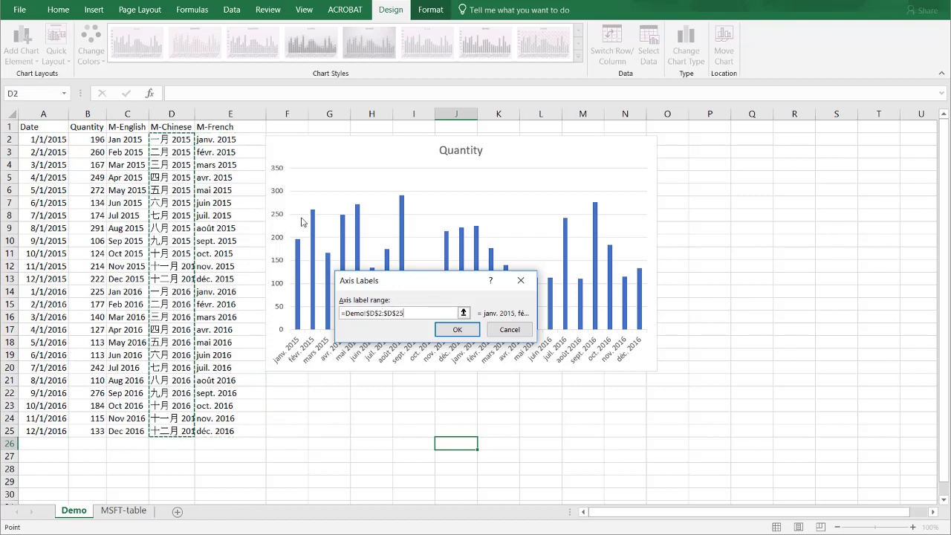
left_click(461, 329)
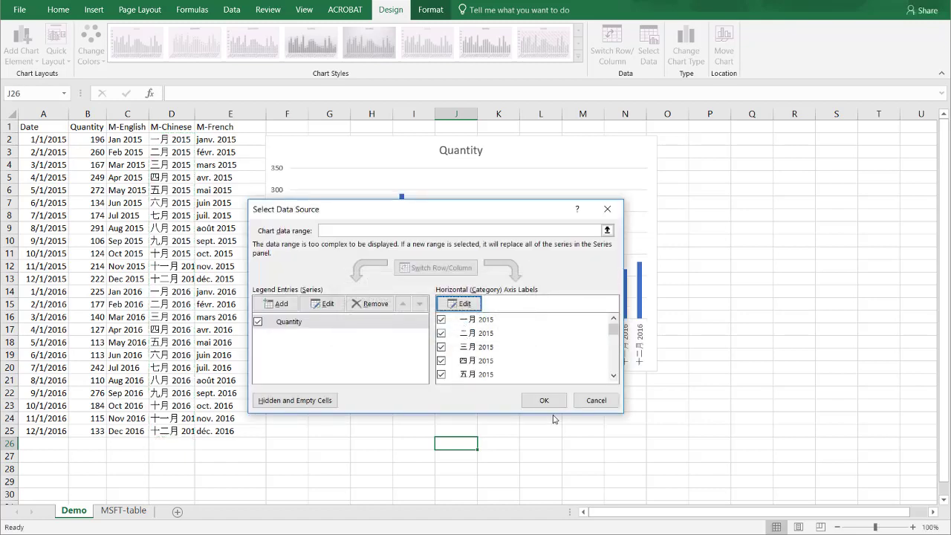
left_click(544, 400)
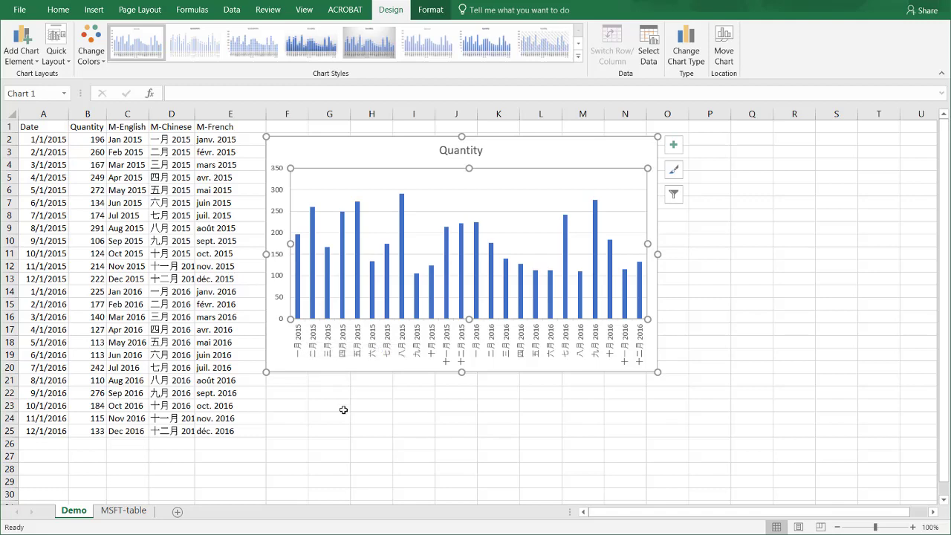
left_click(416, 453)
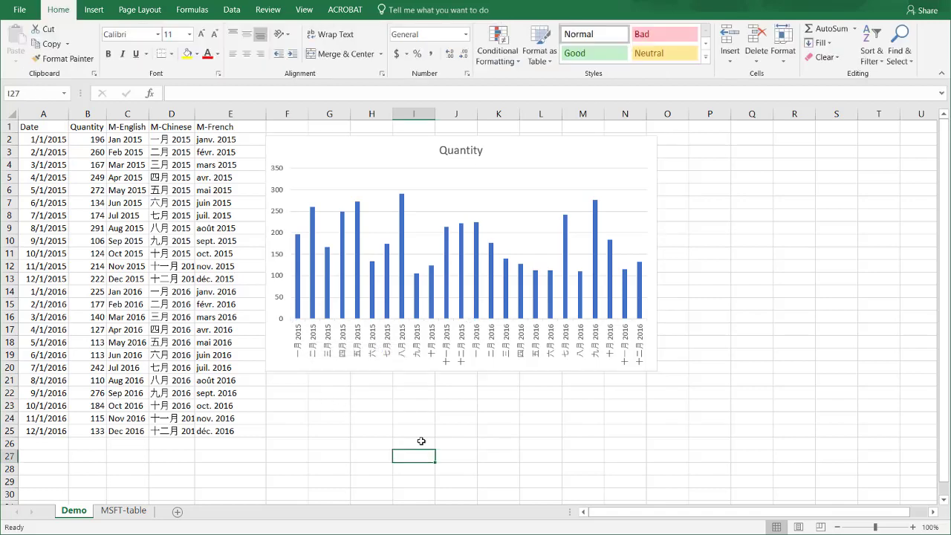
Delete the Quantity chart and the M-English, M-Chinese and M-French columns from the Demo sheet.
left_click(380, 136)
key("Delete")
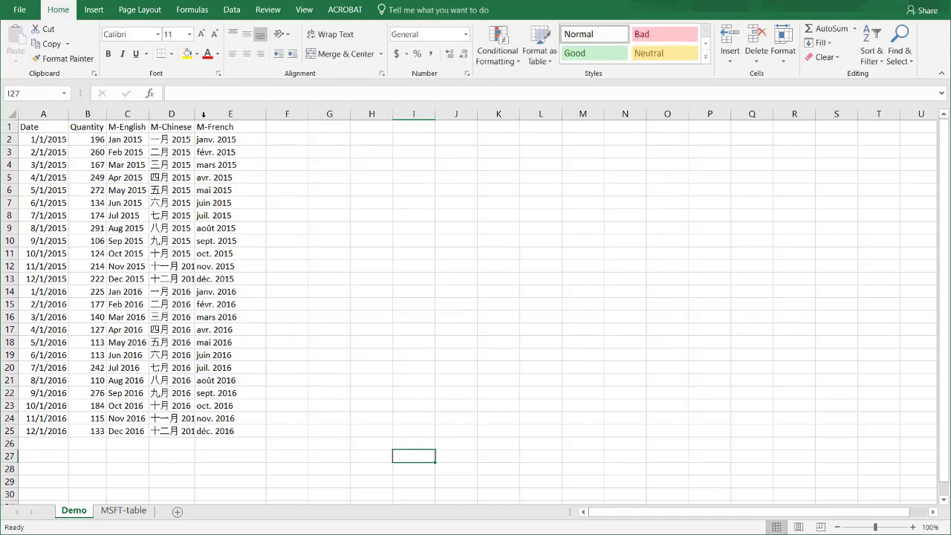
left_click(171, 114)
left_click(216, 111)
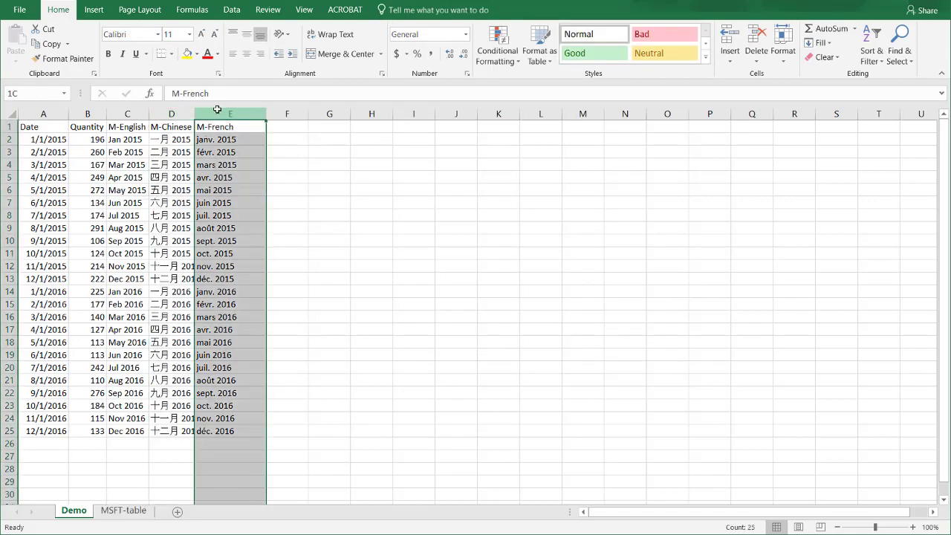
left_click_drag(127, 113, 214, 109)
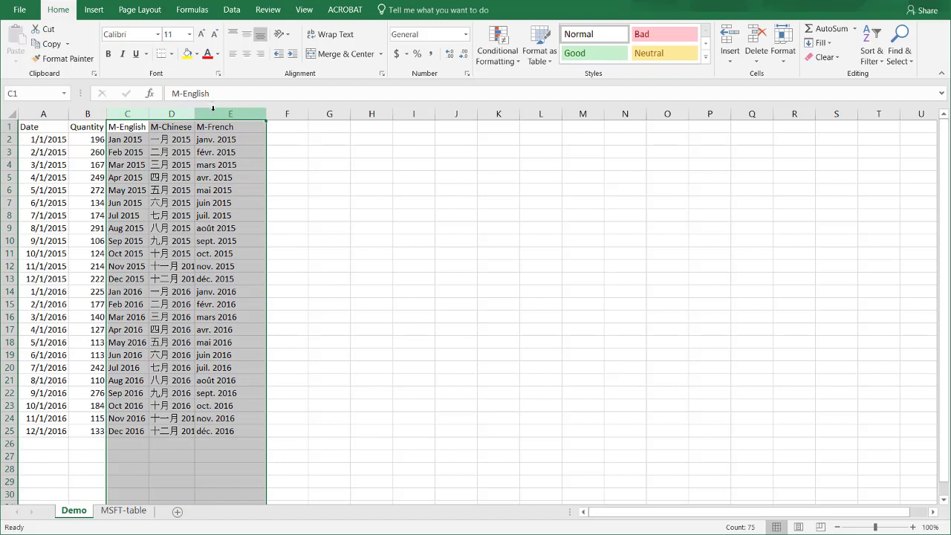
right_click(214, 109)
left_click(272, 222)
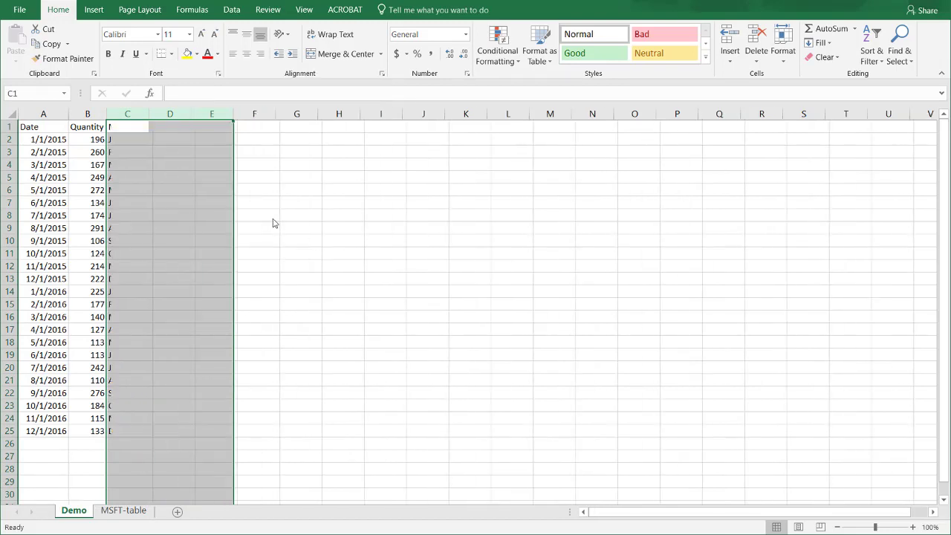
left_click(43, 140)
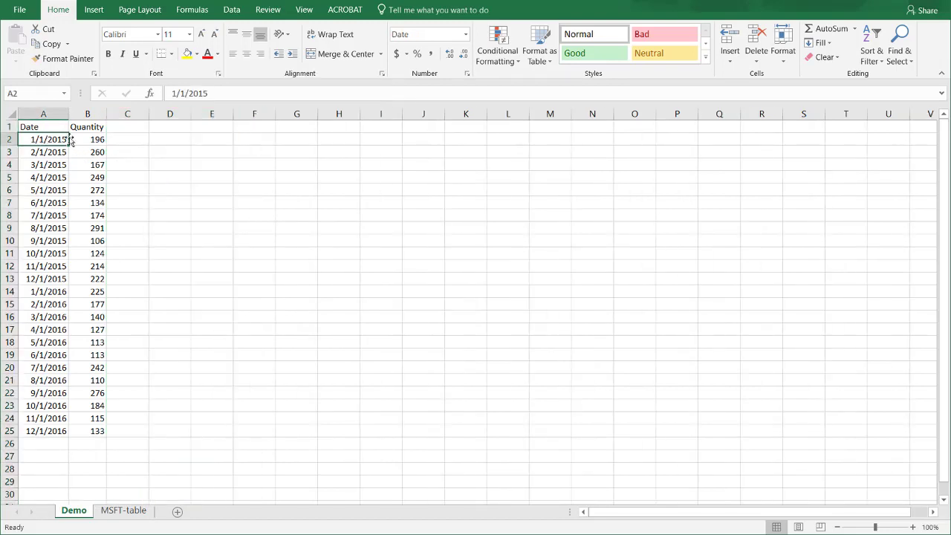
left_click(26, 125)
left_click(86, 125)
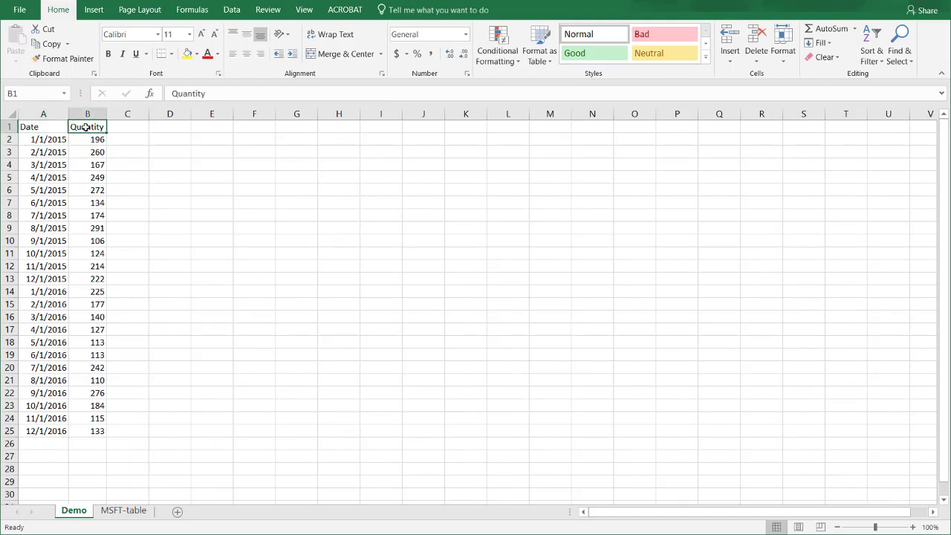
Enter the column header "Date-Eng" in cell C1.
left_click(117, 127)
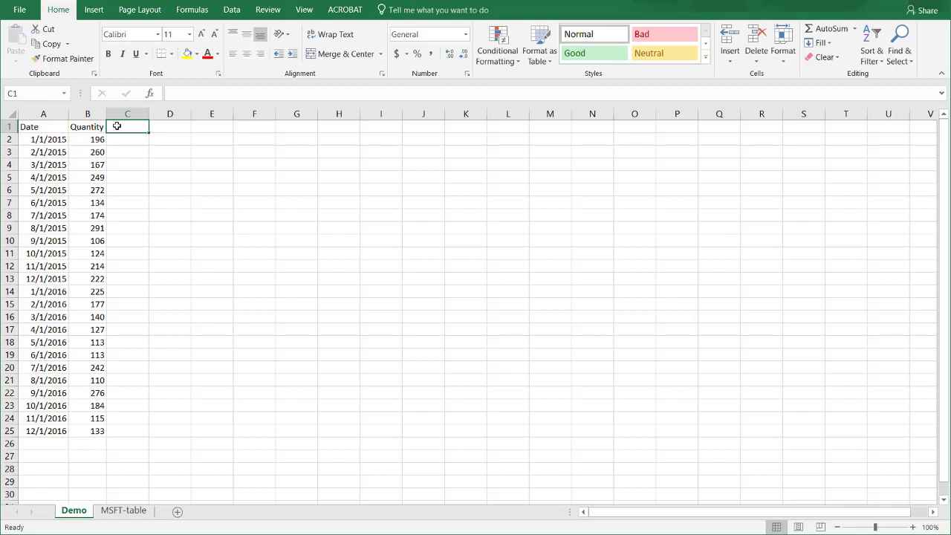
type("DAte")
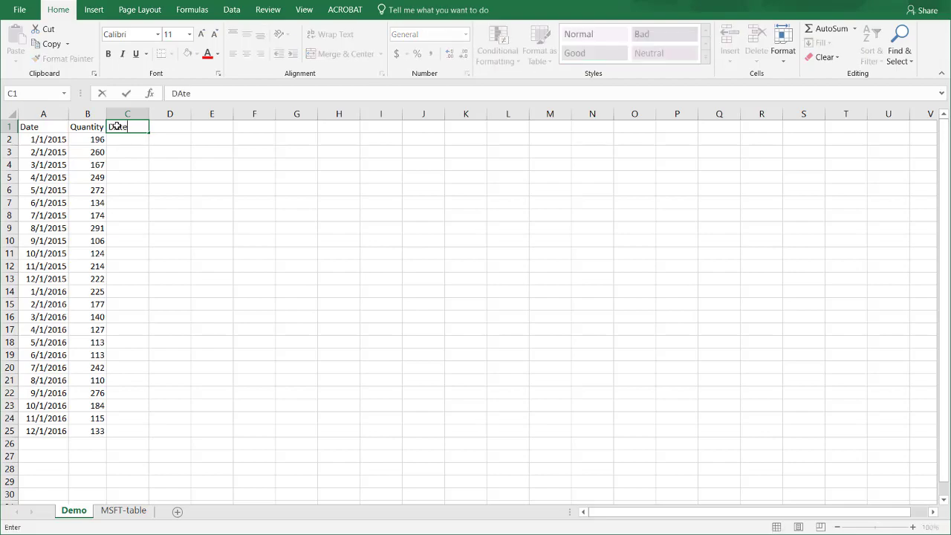
key("BackSpace")
key("BackSpace")
key("BackSpace")
type("ate-Eng")
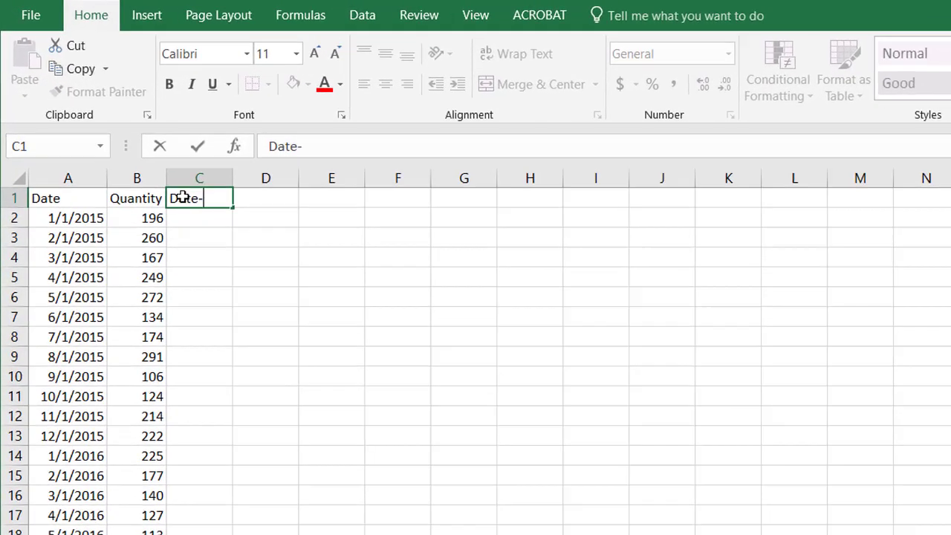
key("Return")
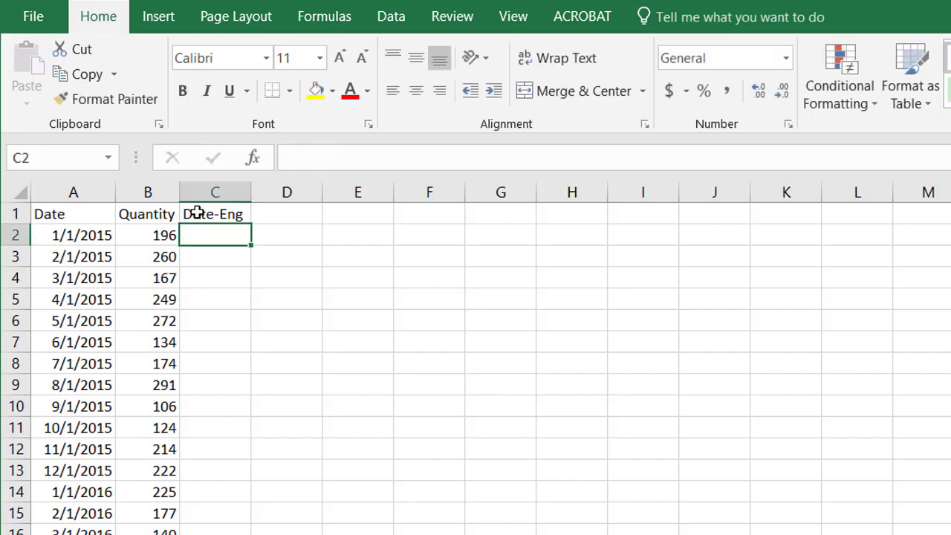
Enter =TEXT(A2,"mmm yyyy") in C2 and fill the formula down the Date-Eng column alongside the data.
type("=text")
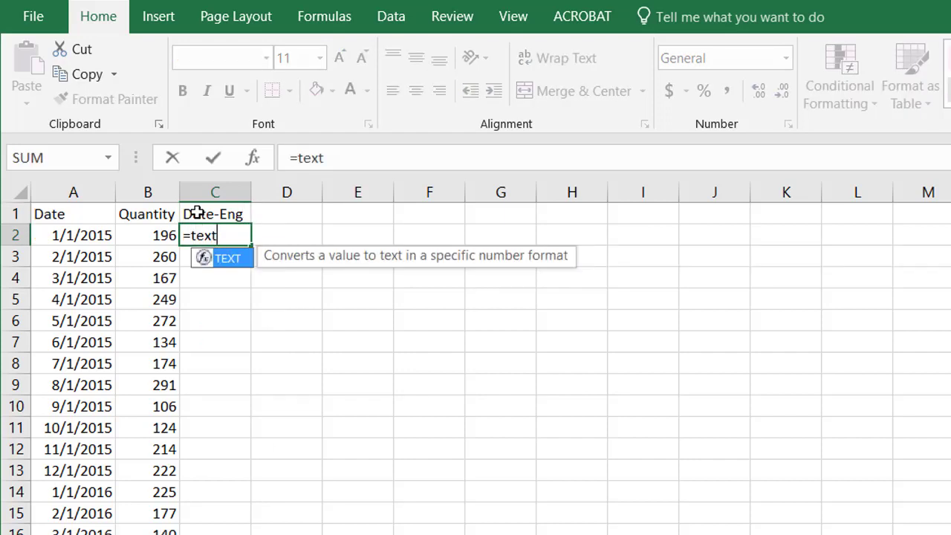
key("Tab")
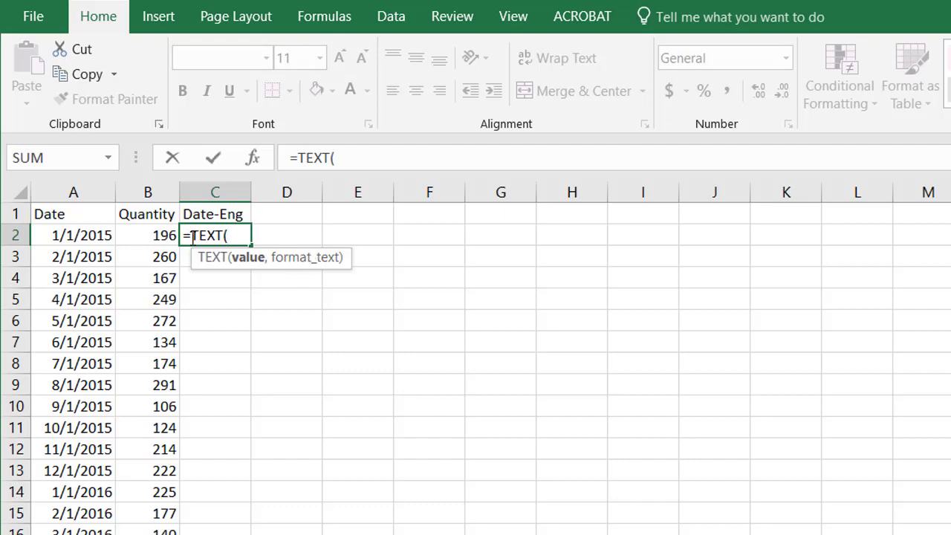
left_click(67, 235)
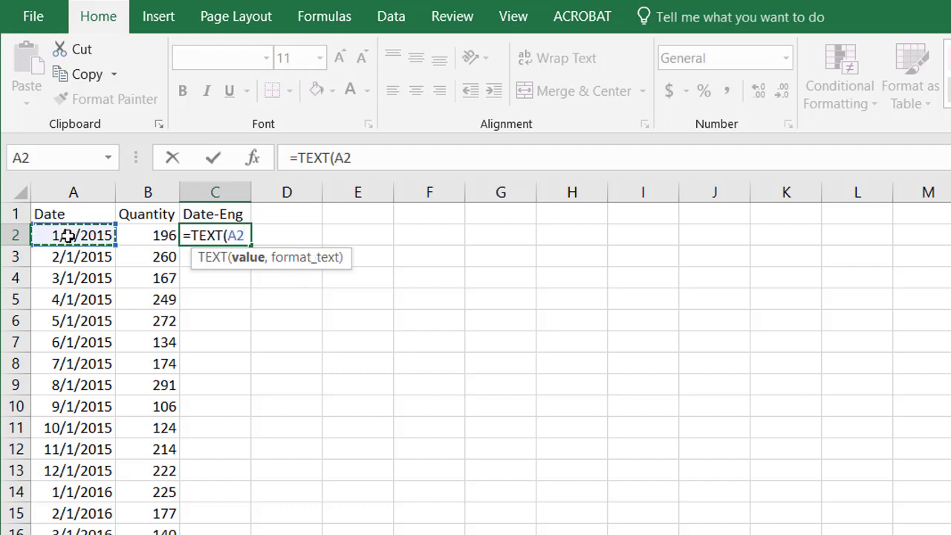
type(",")
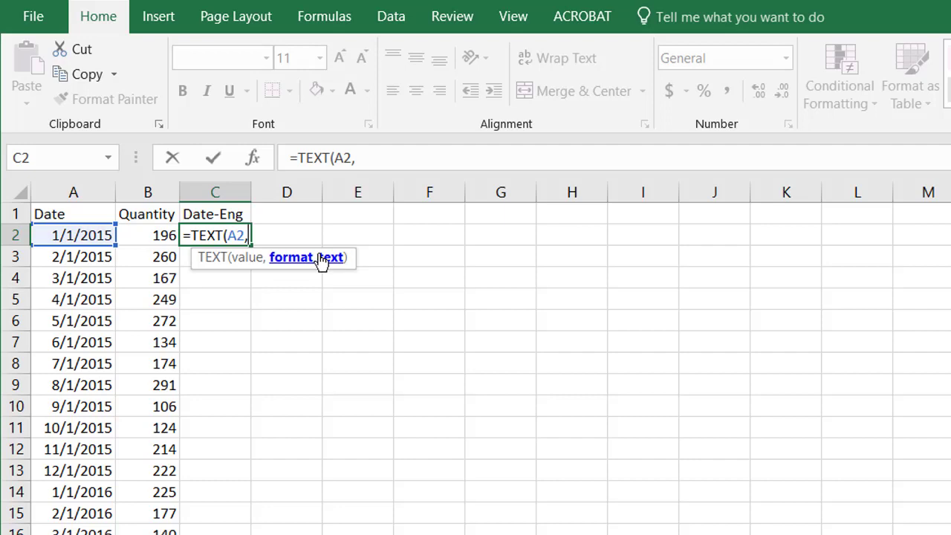
type("\"mmm")
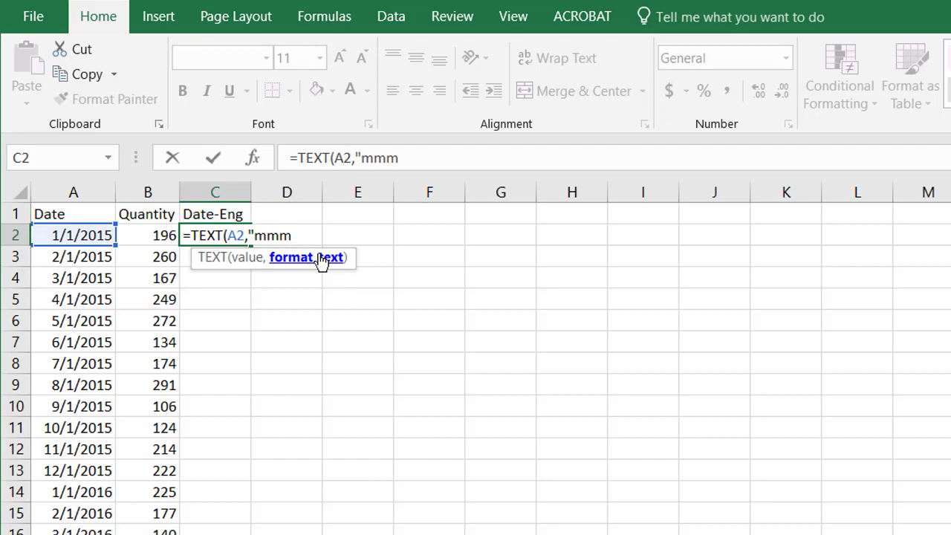
type(" yyyy\")")
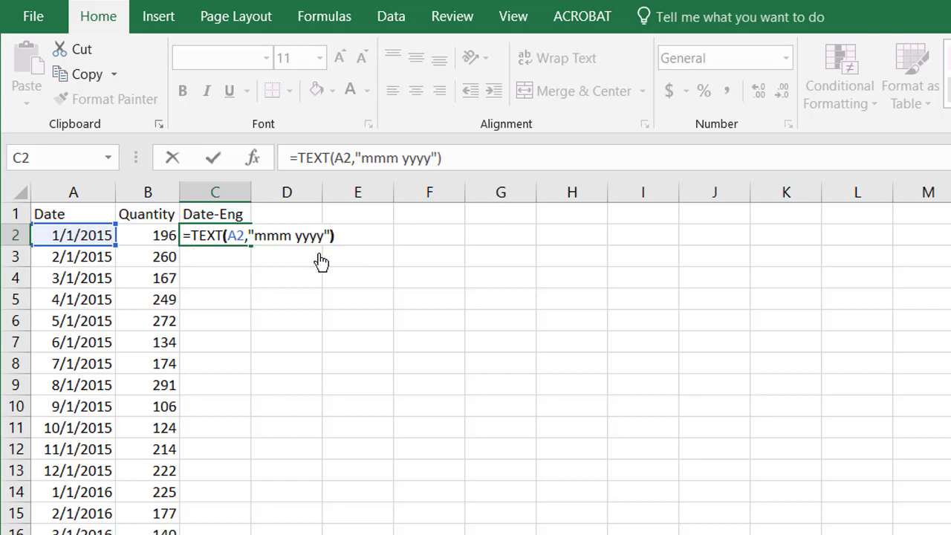
key("Return")
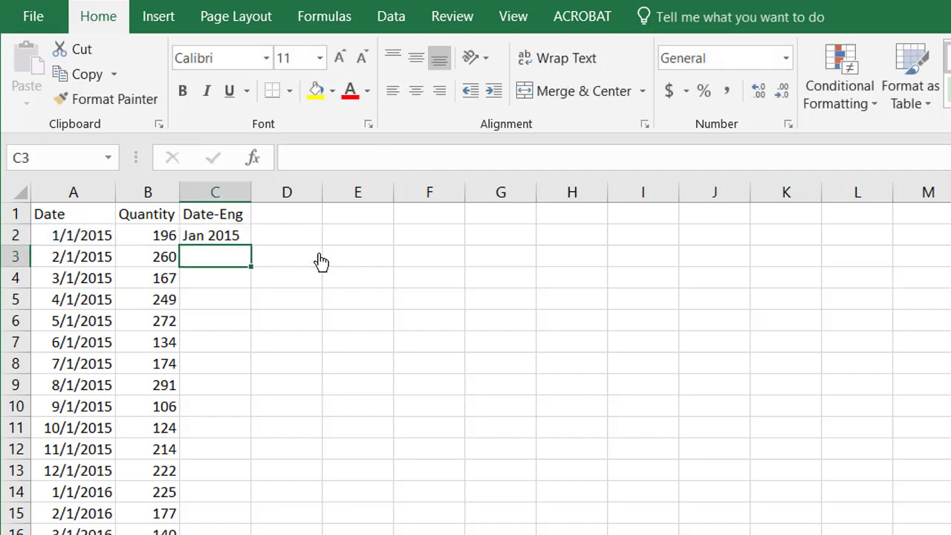
left_click(241, 239)
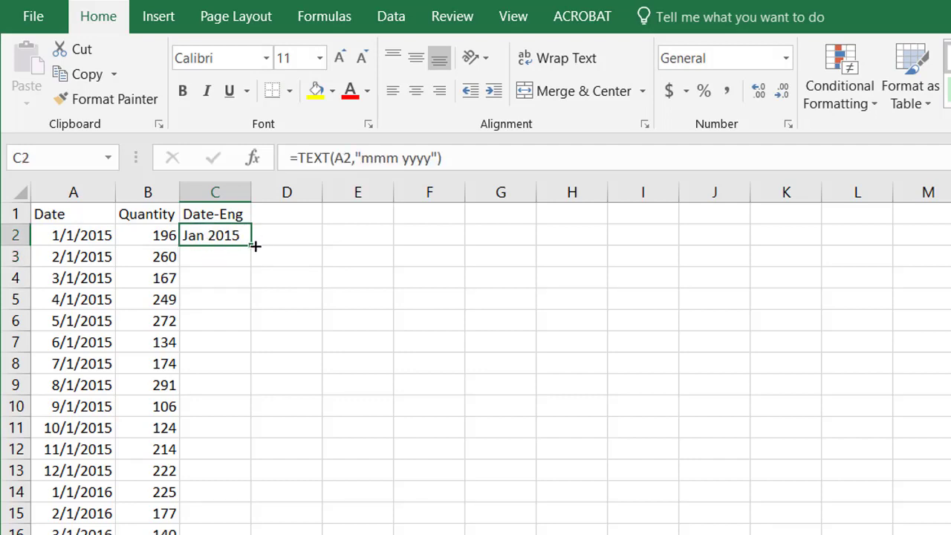
double_click(251, 245)
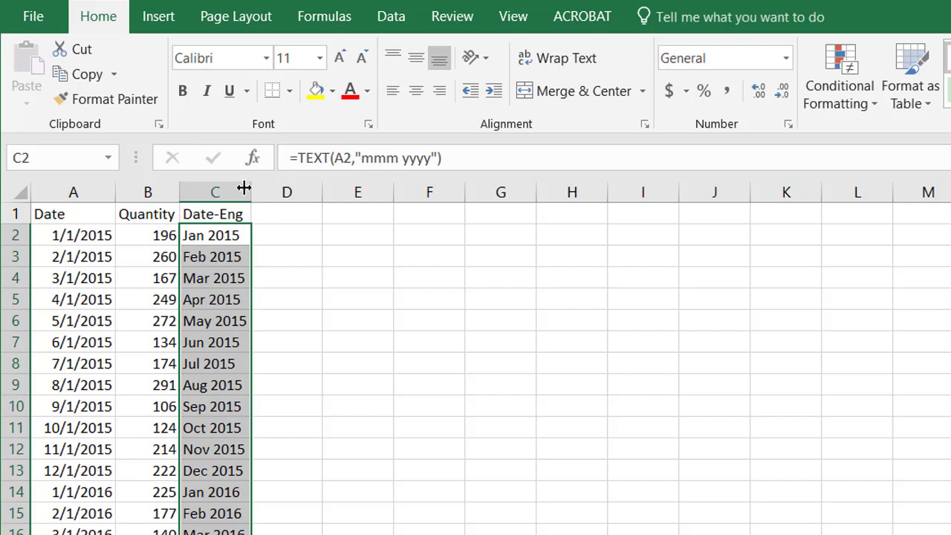
Widen the Date-Eng and Quantity columns, and auto-fit both to their contents.
left_click_drag(249, 188, 348, 197)
left_click(372, 253)
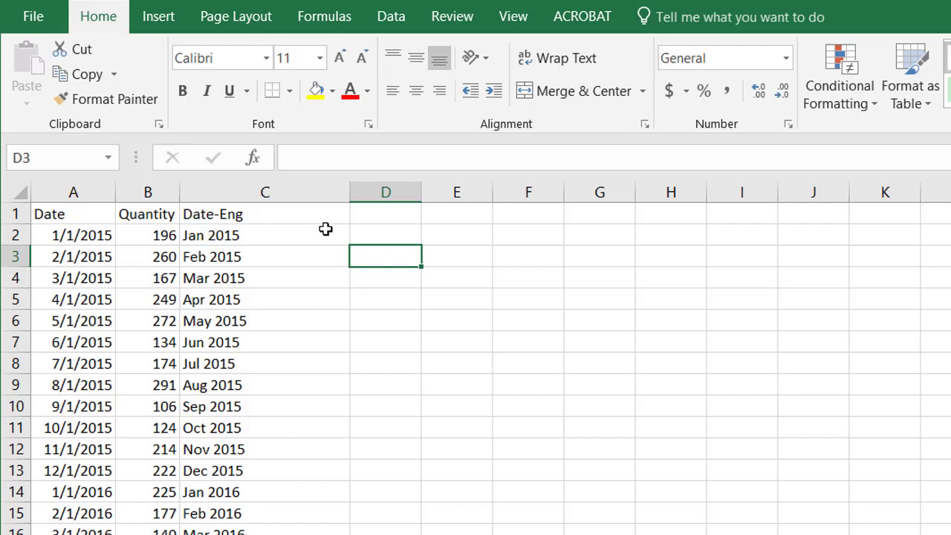
left_click_drag(181, 192, 242, 193)
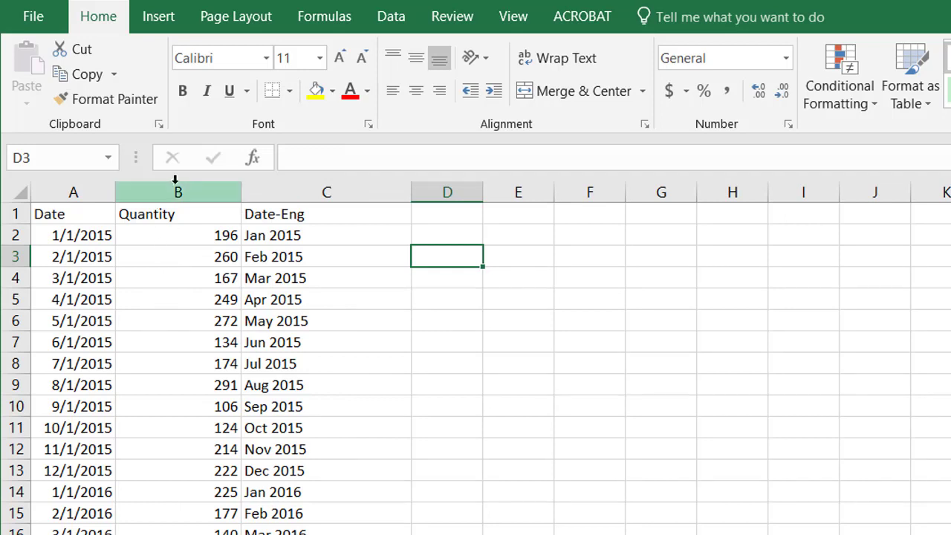
left_click_drag(176, 187, 316, 192)
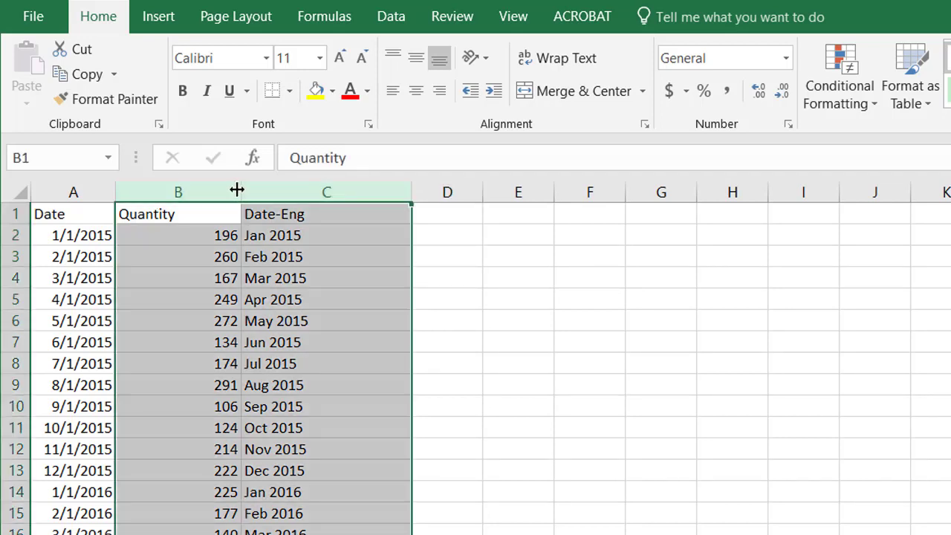
double_click(243, 189)
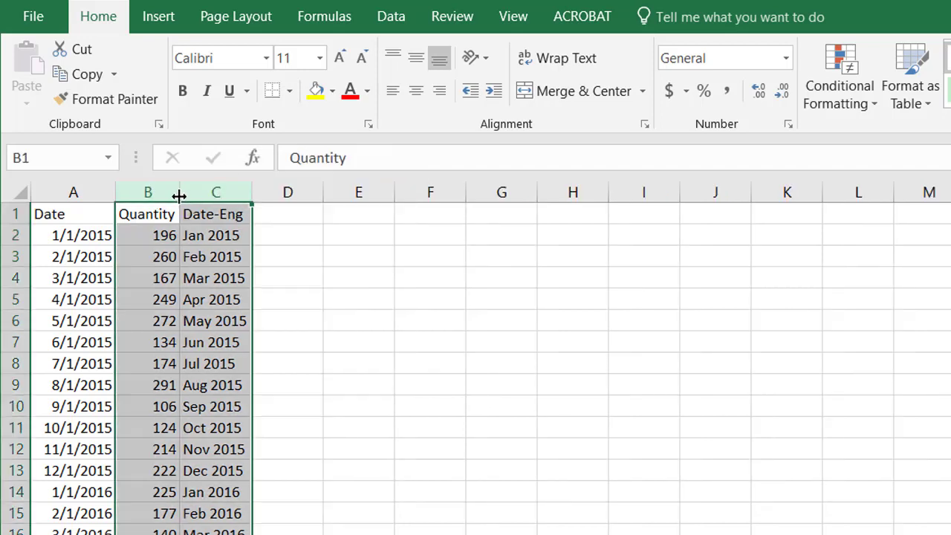
Enter the column header "Date-Chinese" in cell D1 and auto-fit the column to its contents.
left_click(312, 214)
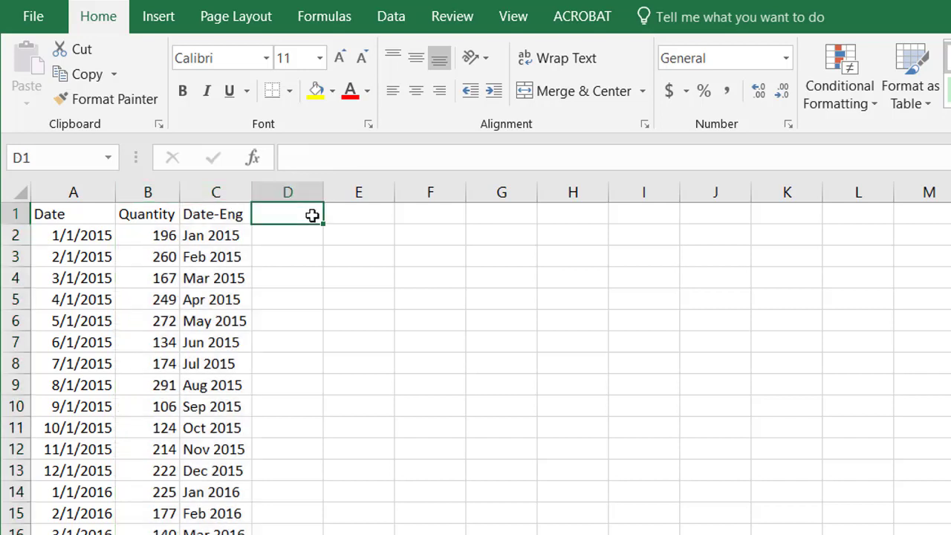
type("Date")
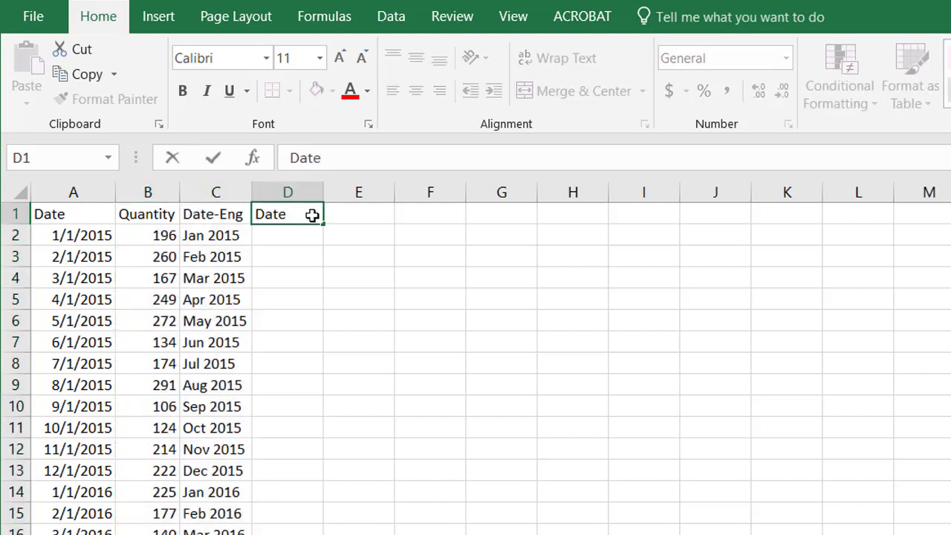
type("-Chinese")
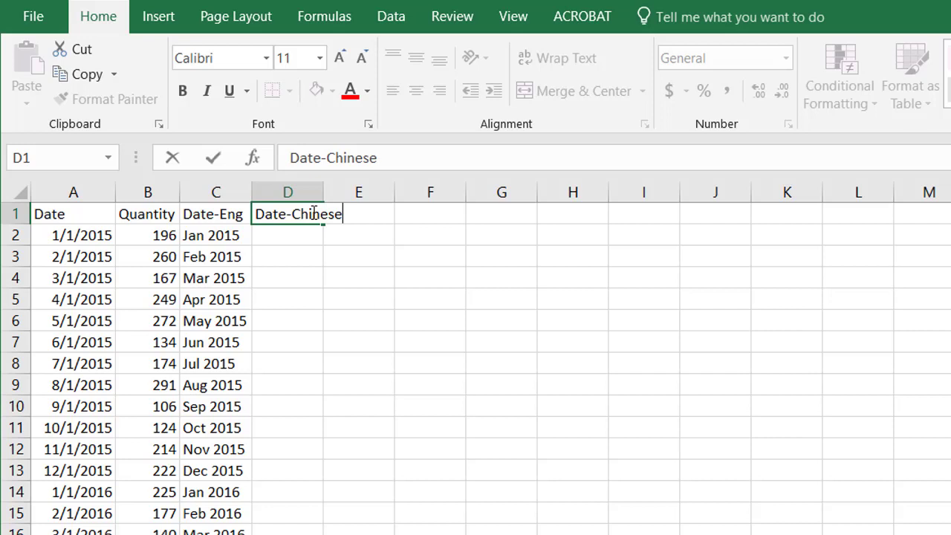
key("Return")
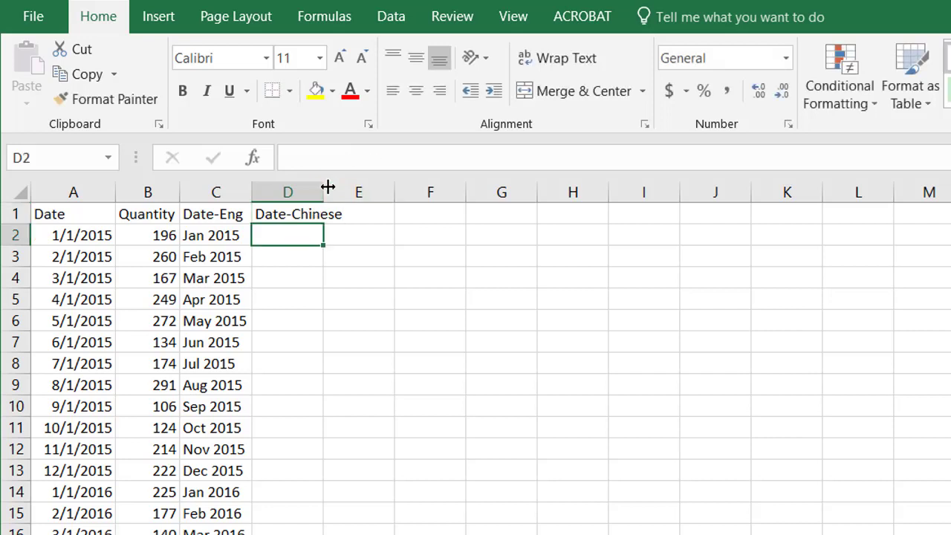
double_click(324, 192)
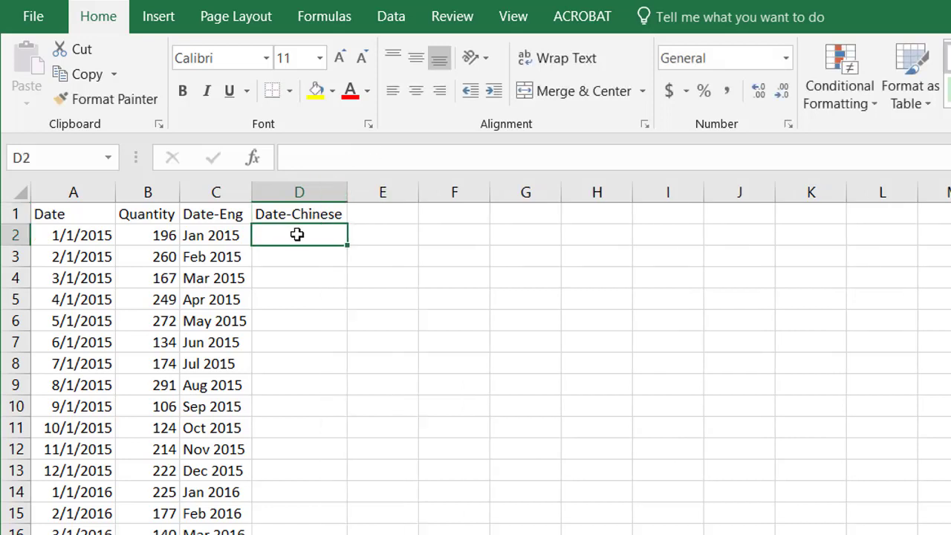
Enter the partial formula =TEXT(A2, in D2 with a leading space so that it is kept as text.
left_click(322, 156)
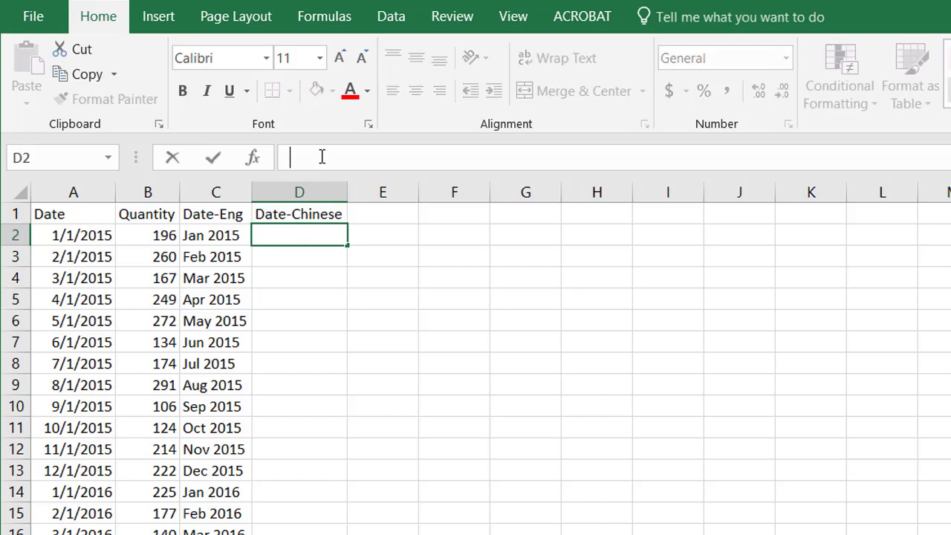
type("=text")
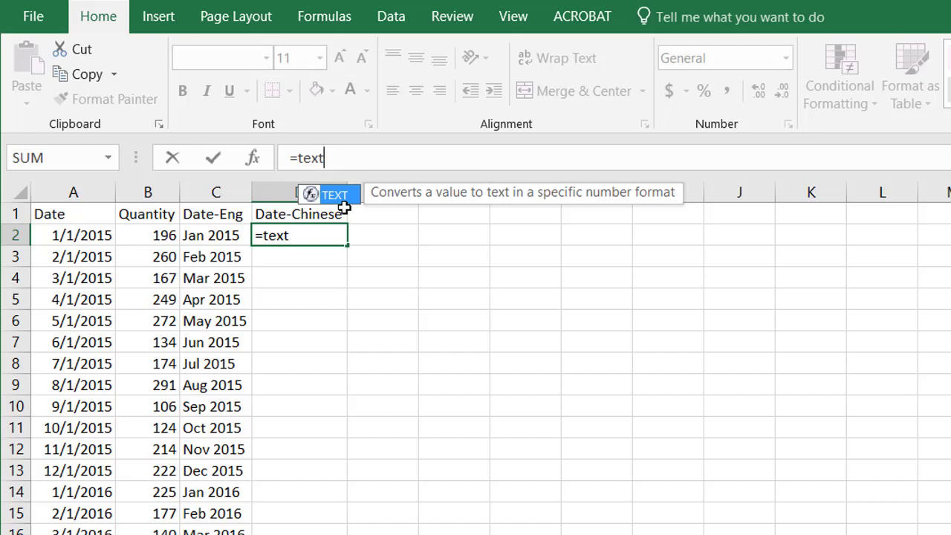
double_click(343, 207)
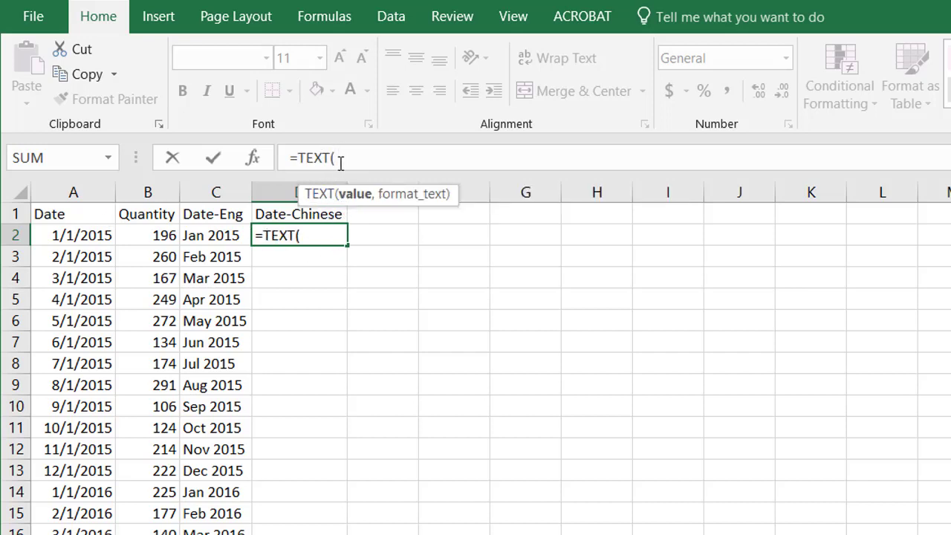
left_click(82, 236)
type(",")
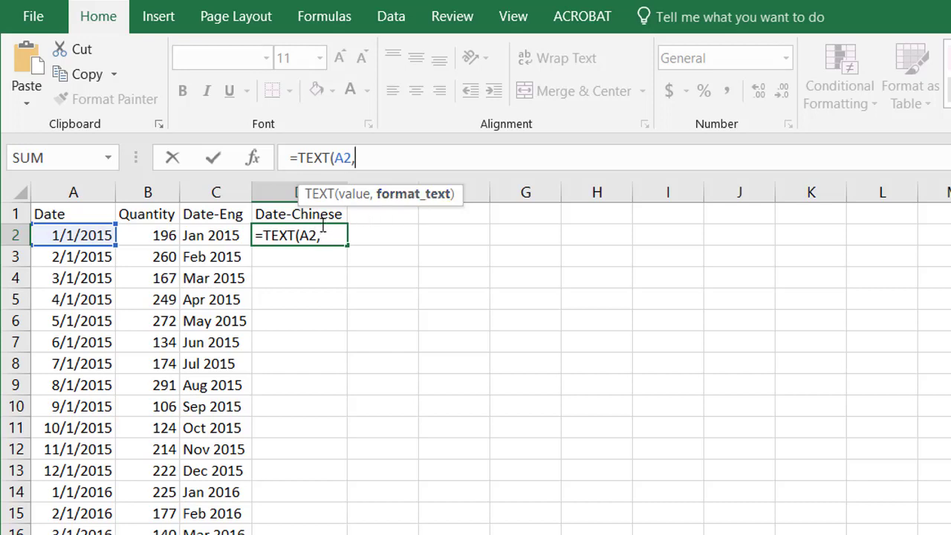
left_click(290, 157)
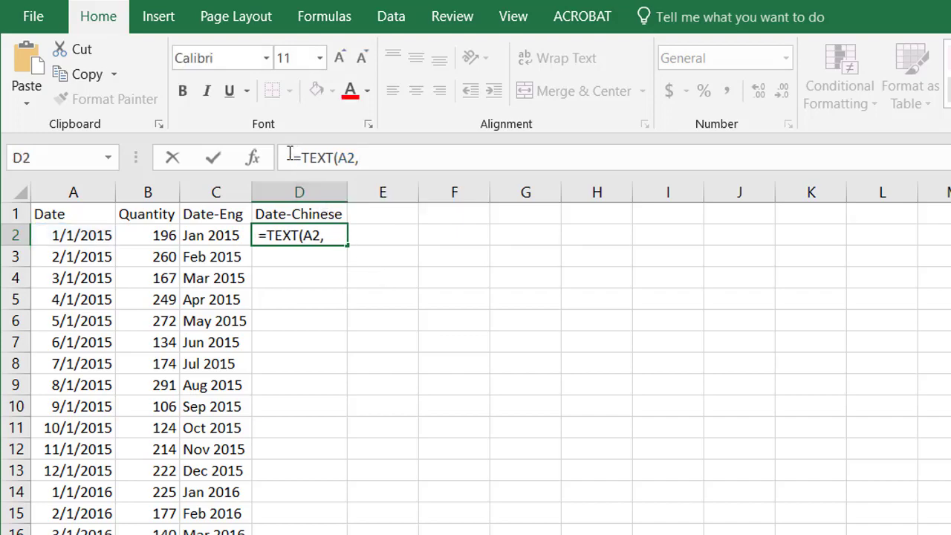
key("Return")
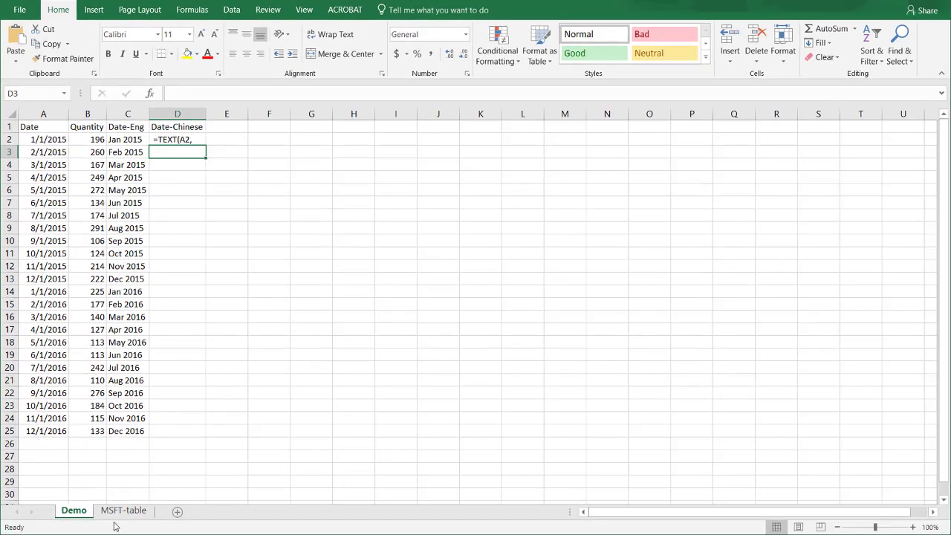
Filter the Language column of the table on the MSFT-table sheet for "chinese".
left_click(123, 512)
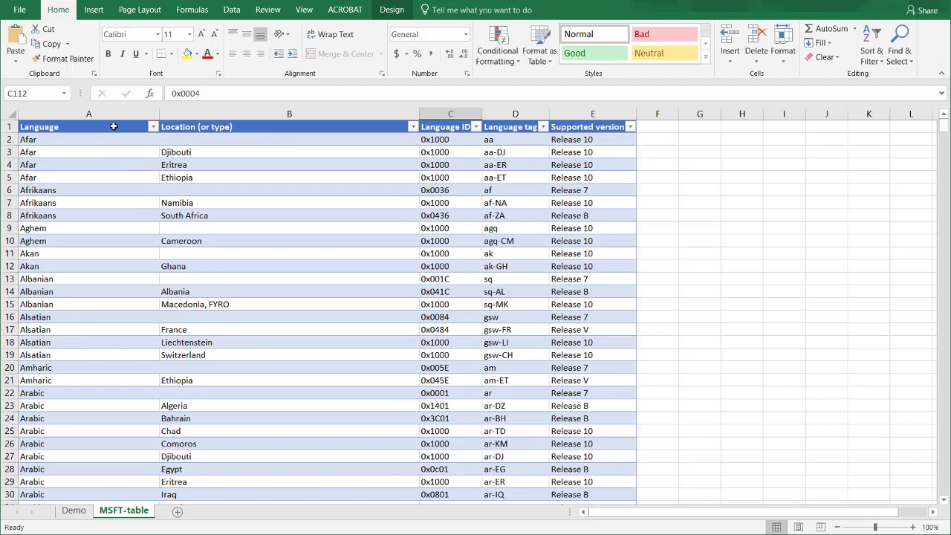
mouse_move(114, 127)
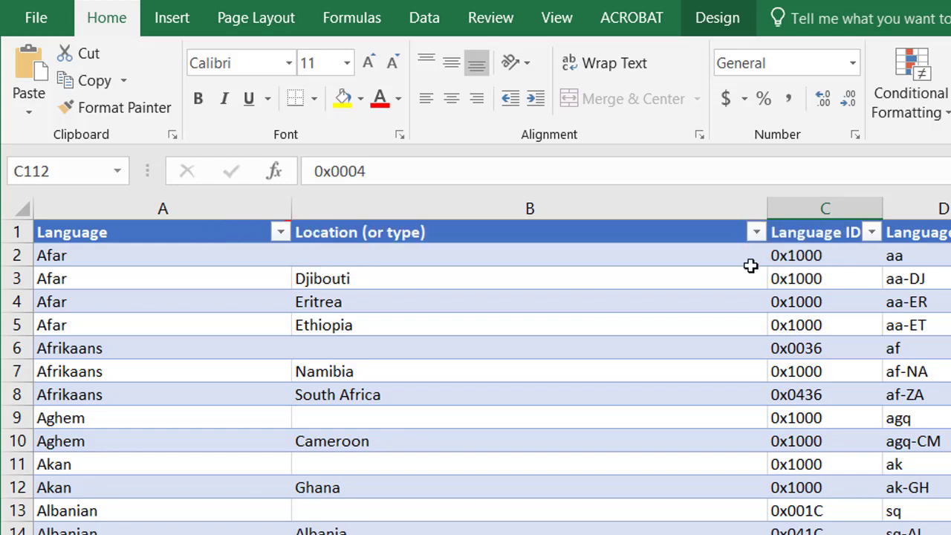
left_click(830, 233)
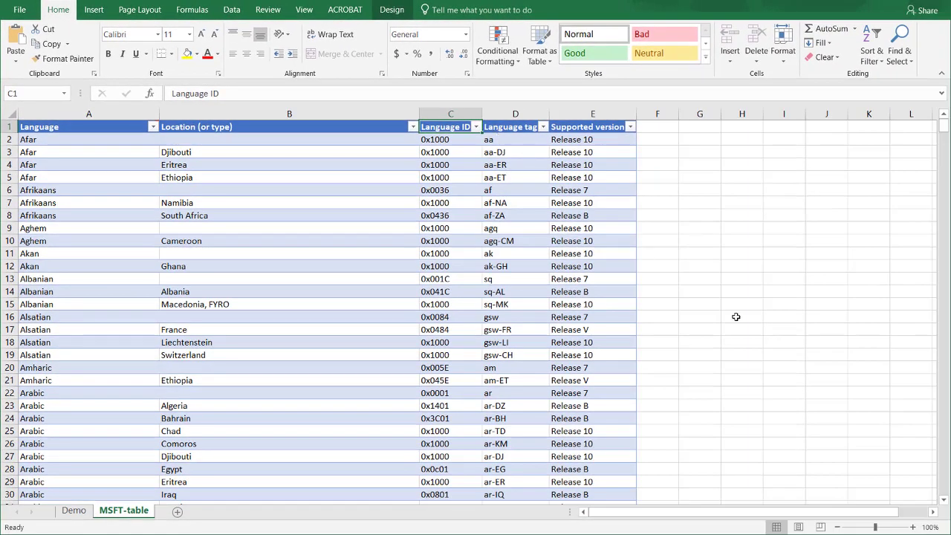
left_click(153, 127)
left_click(104, 238)
type("chinese")
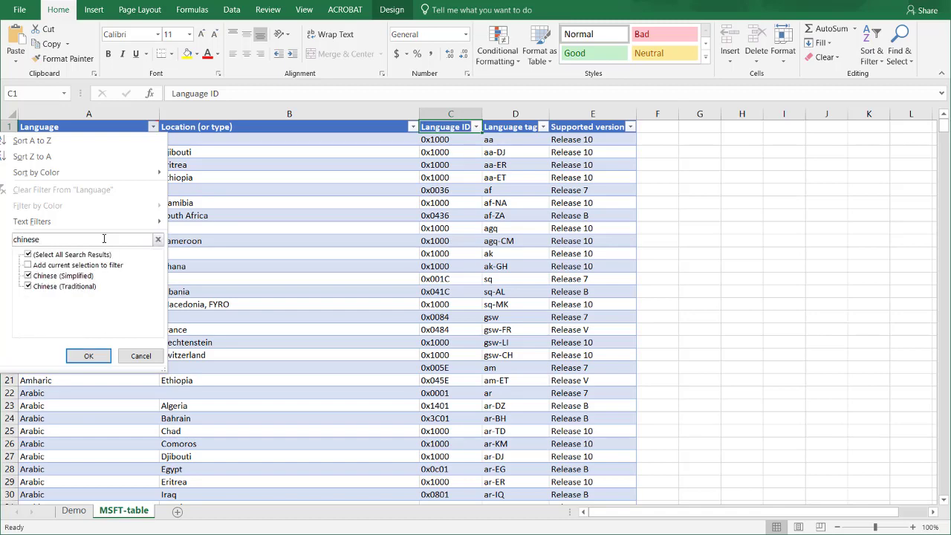
key("Return")
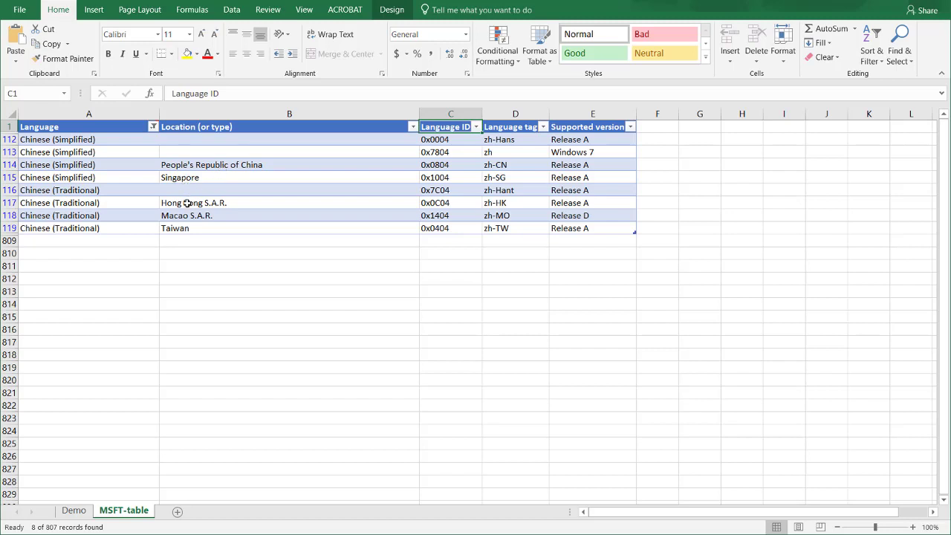
Copy the Language ID 0x0004 from the Chinese (Simplified) row tagged zh-Hans.
left_click(449, 140)
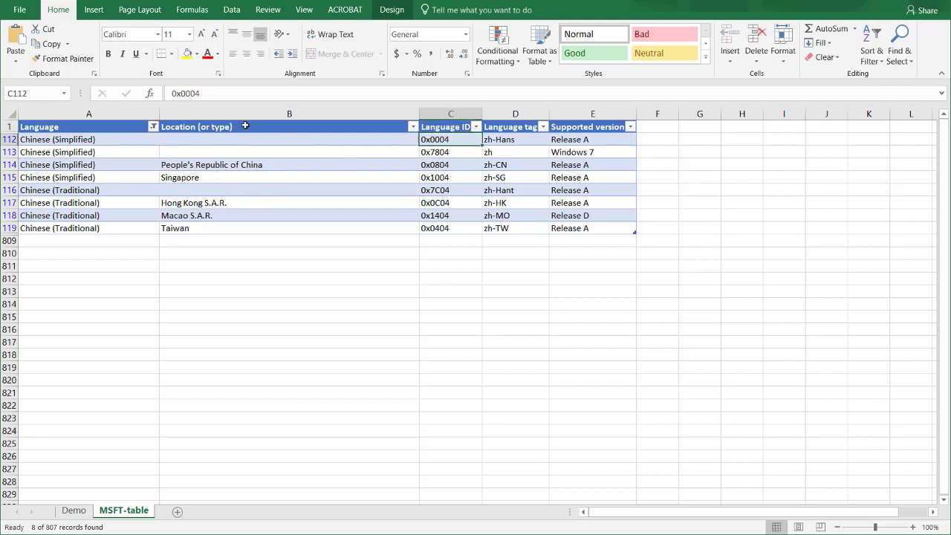
double_click(210, 93)
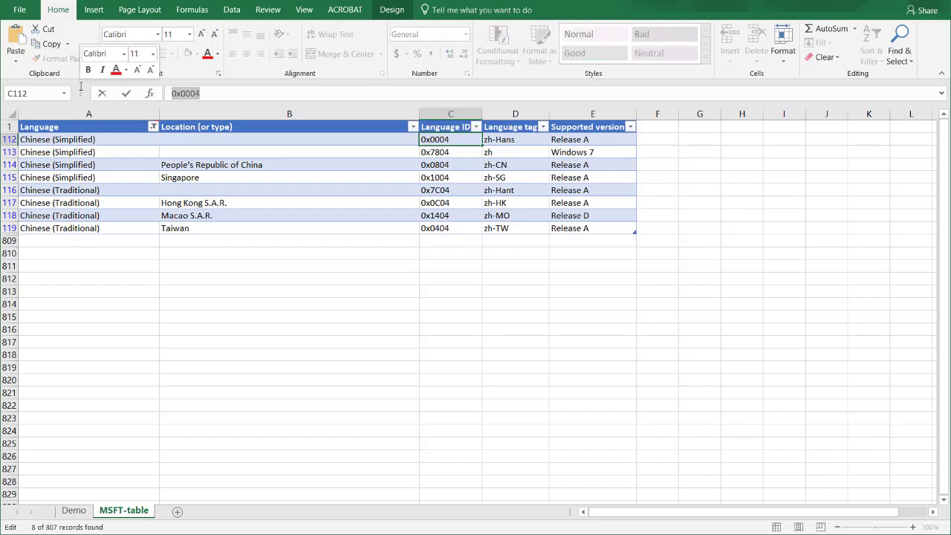
key("ctrl+c")
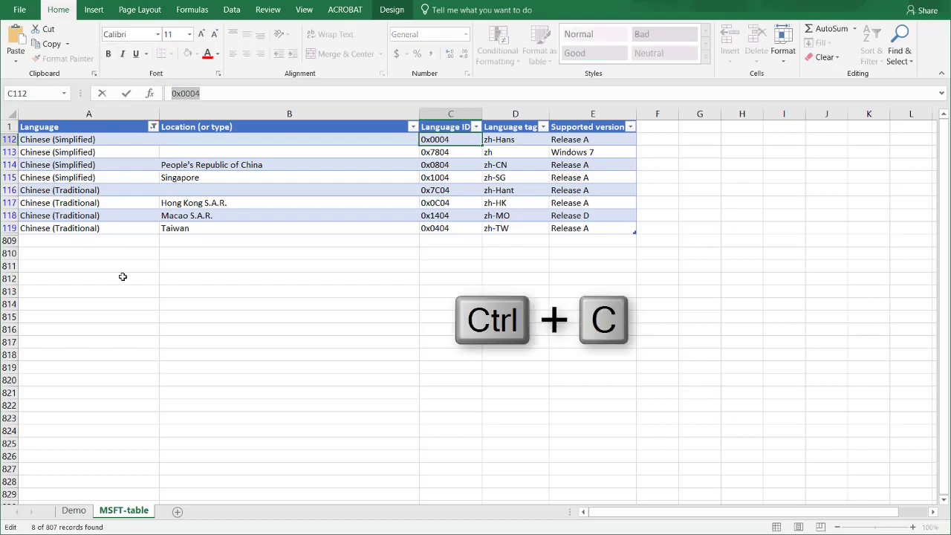
key("Escape")
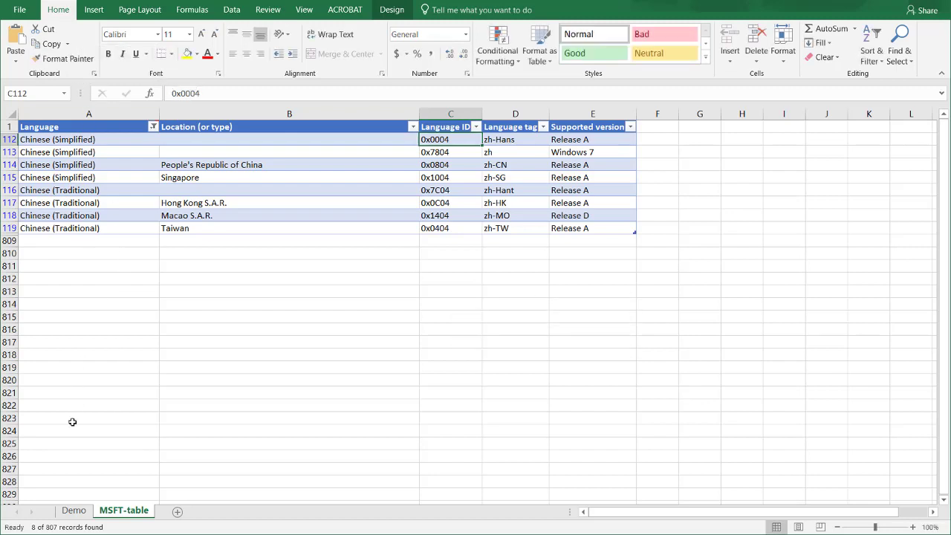
Complete the formula in D2 of the Demo sheet as =TEXT(A2,"[$-0x0004]mmm yyyy"), removing the leading space.
left_click(74, 511)
key("Up")
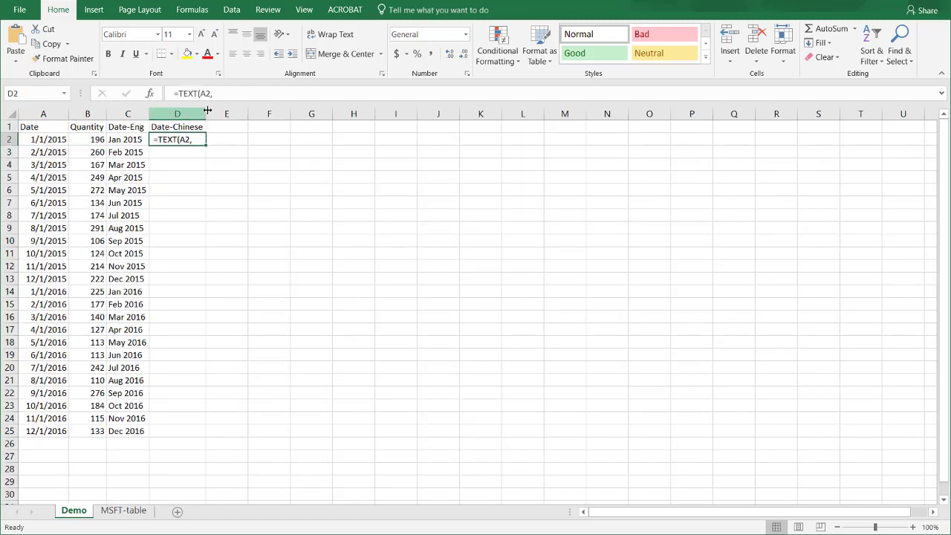
left_click(173, 93)
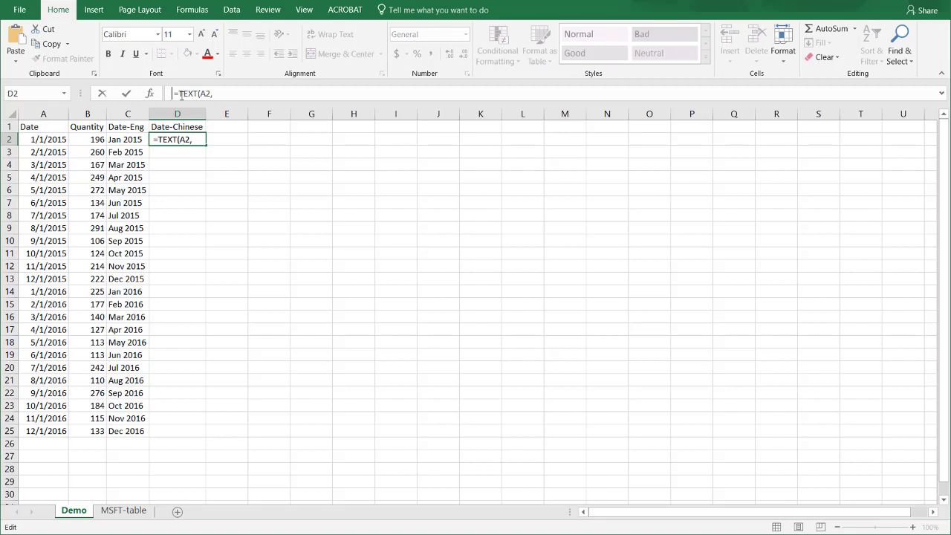
left_click(180, 94)
left_click(224, 93)
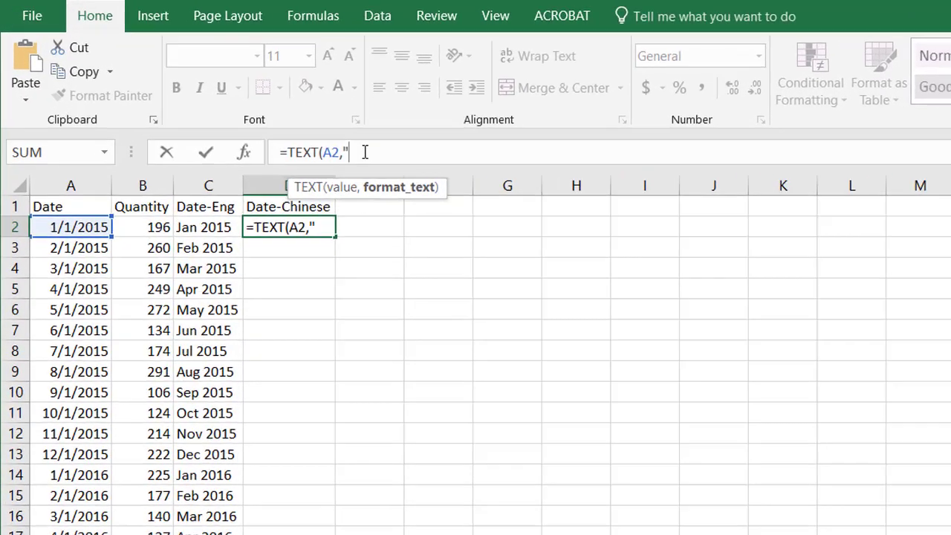
type("[")
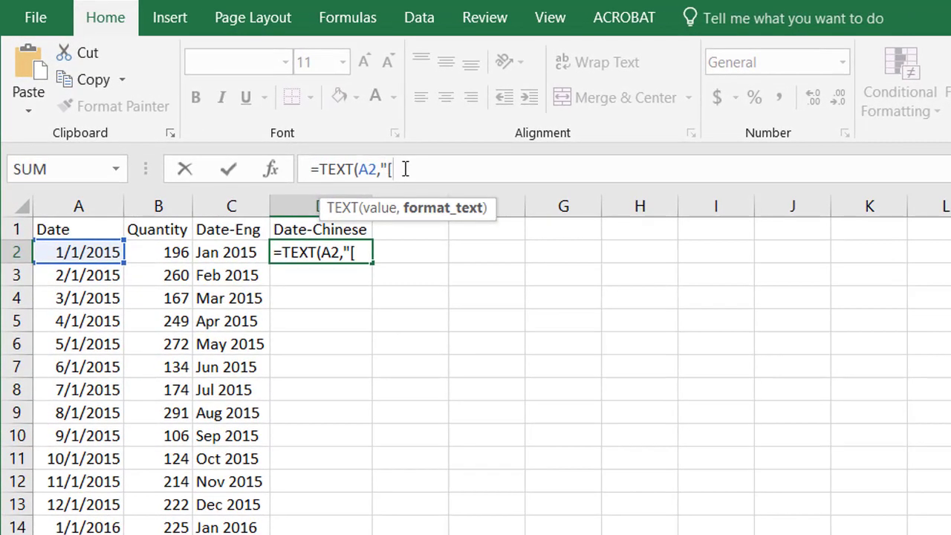
type("$-0x0004")
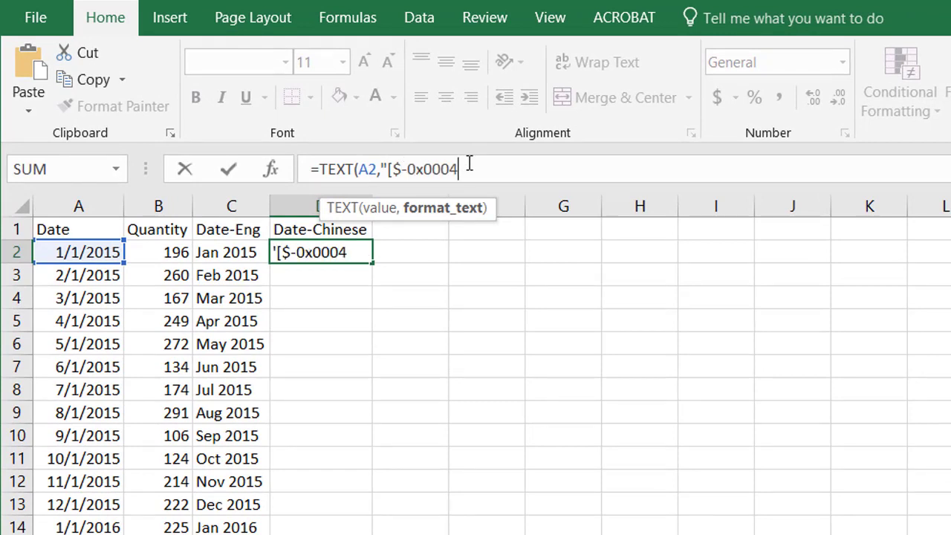
type("]mmm")
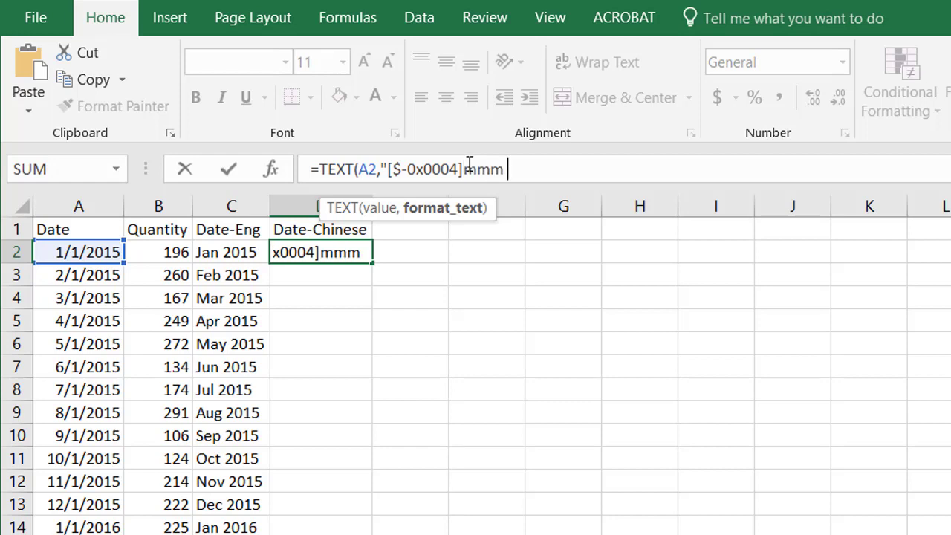
type(" yyyy")
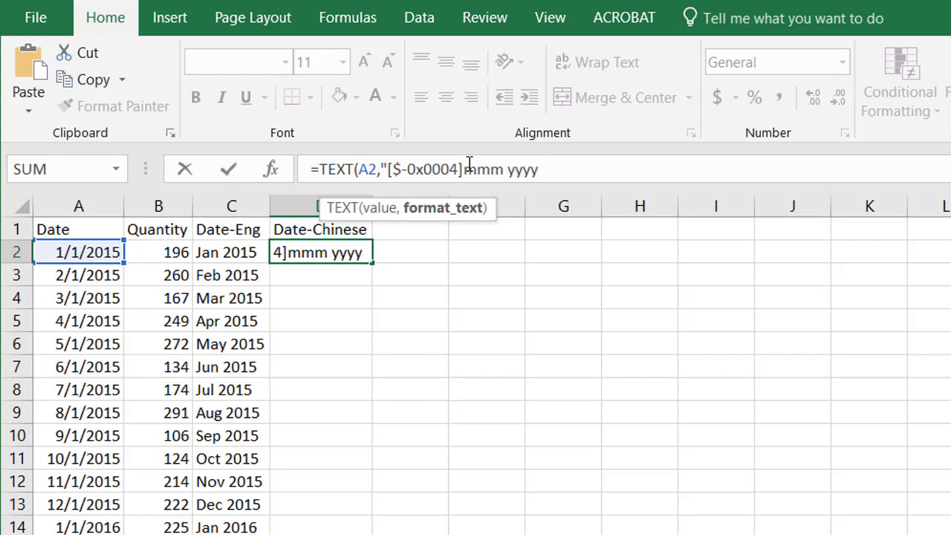
type("\")")
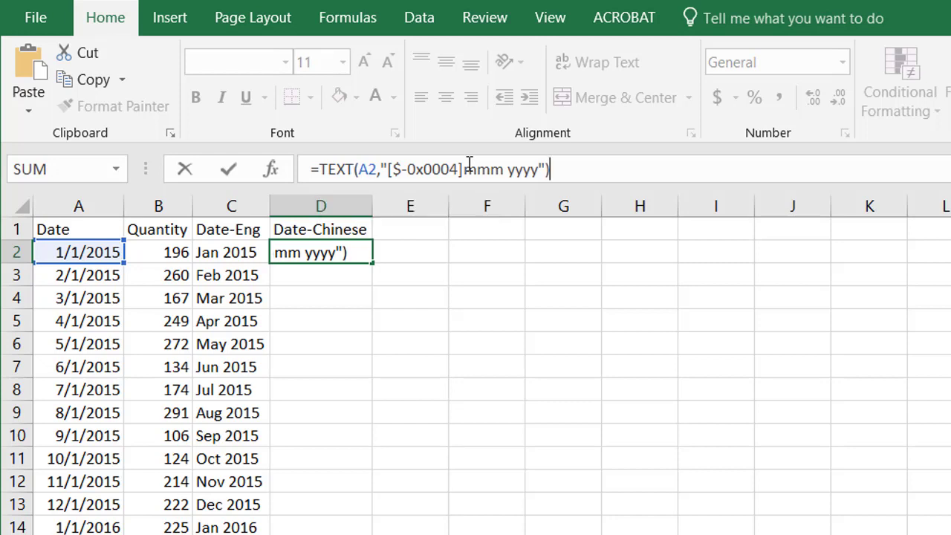
key("Return")
Fill the D2 formula down the Date-Chinese column alongside the data, and select an empty cell away from the data.
left_click(319, 251)
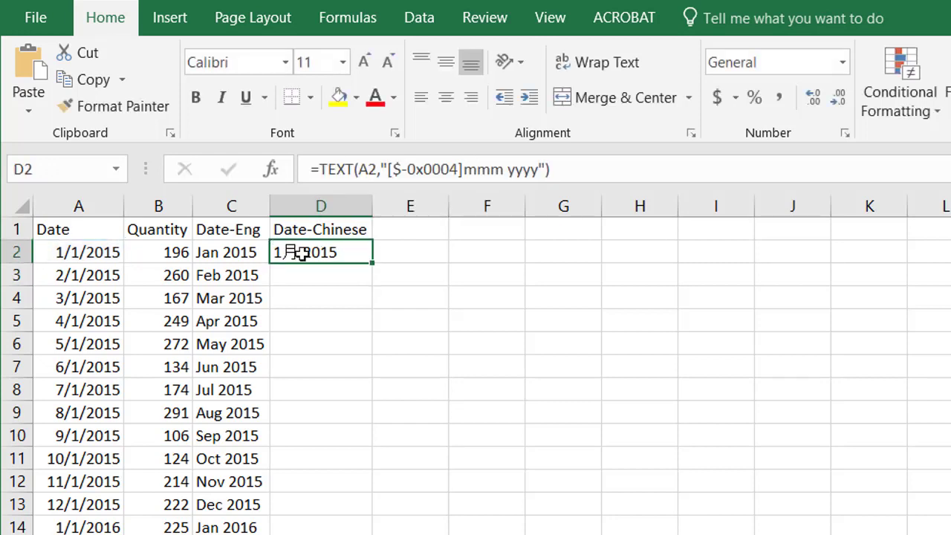
double_click(372, 262)
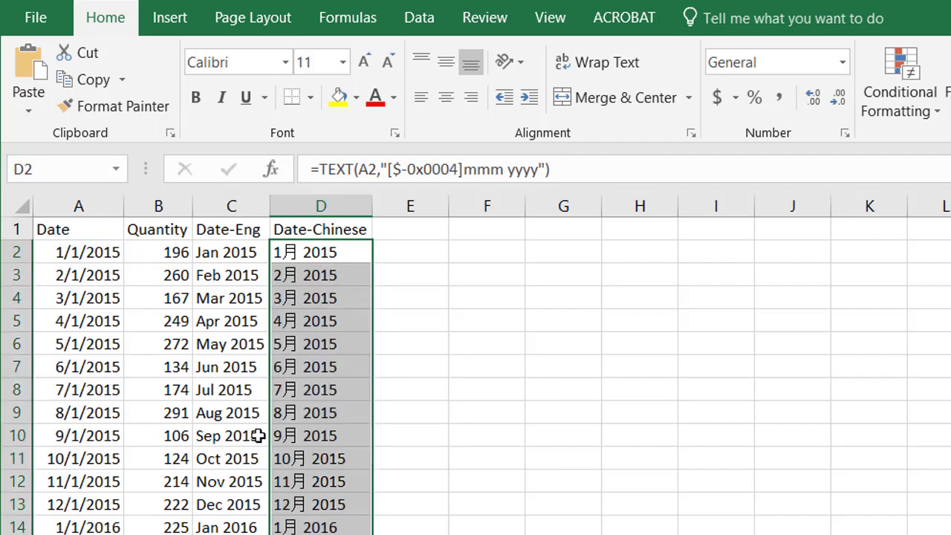
left_click(203, 408)
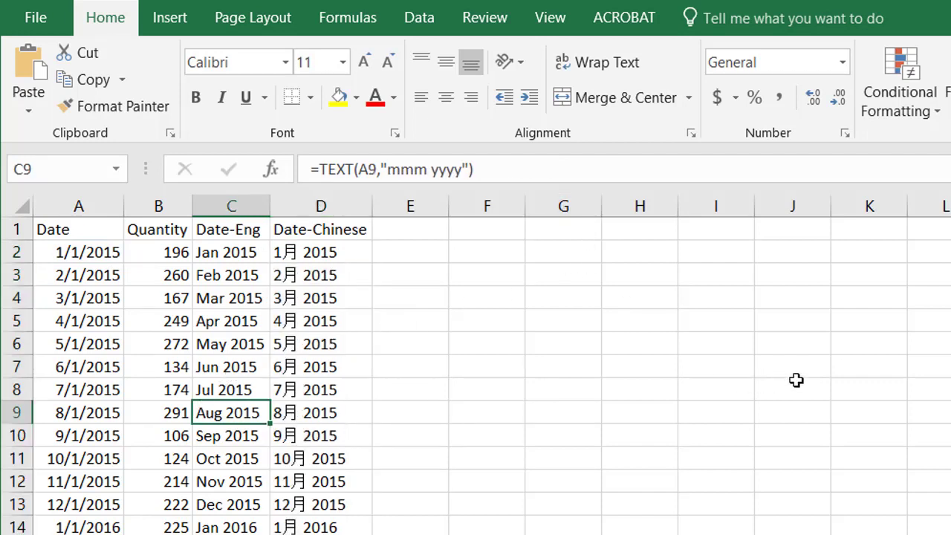
left_click(820, 357)
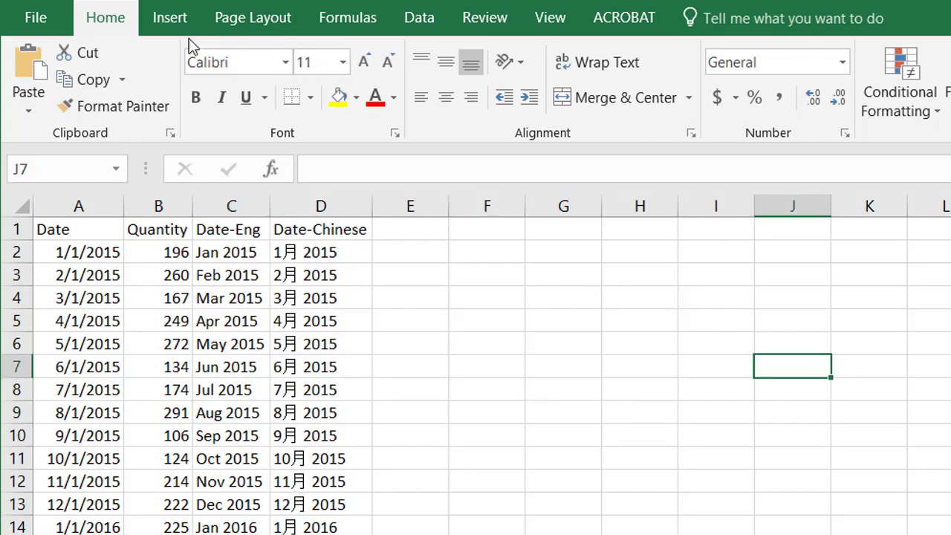
Insert an empty clustered column chart on the Demo sheet.
left_click(170, 19)
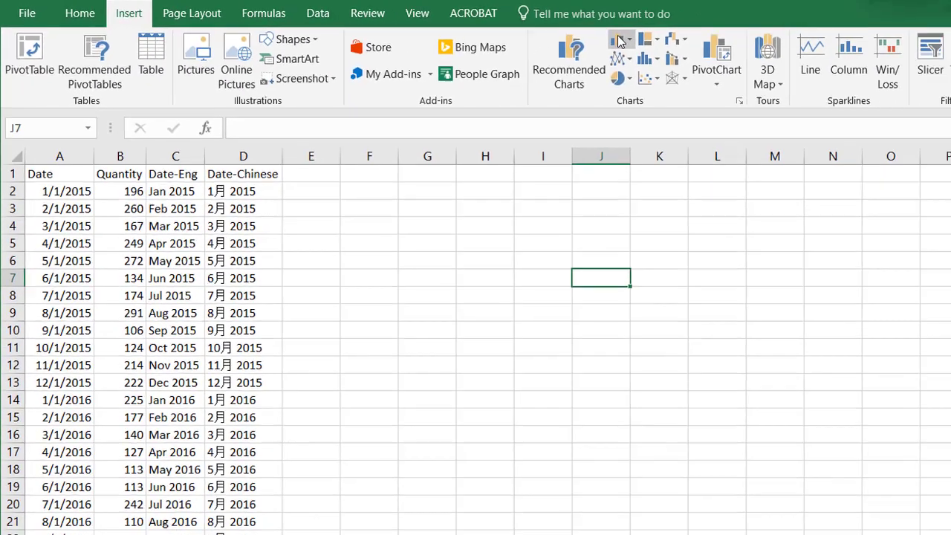
left_click(819, 54)
left_click(540, 80)
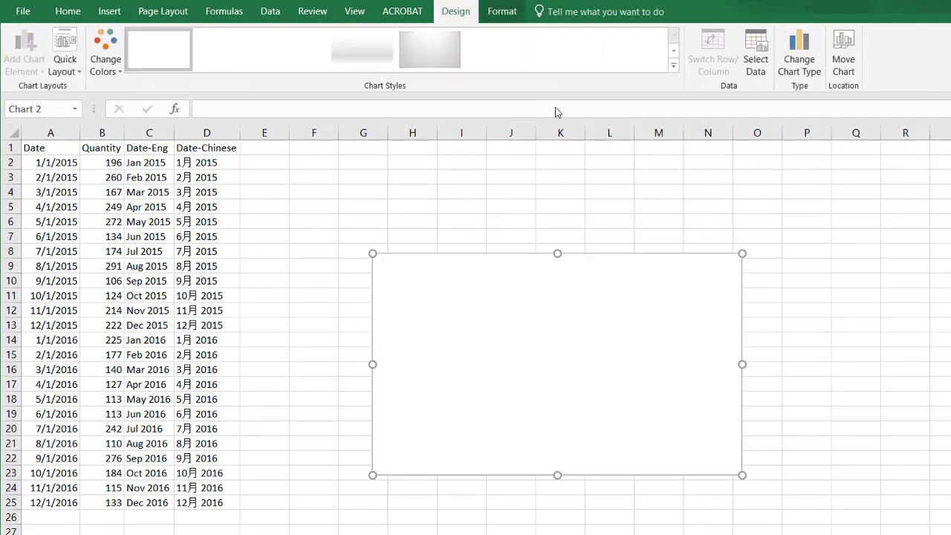
Add a data series to the chart, named from cell B1 with values from B2:B25.
left_click(757, 56)
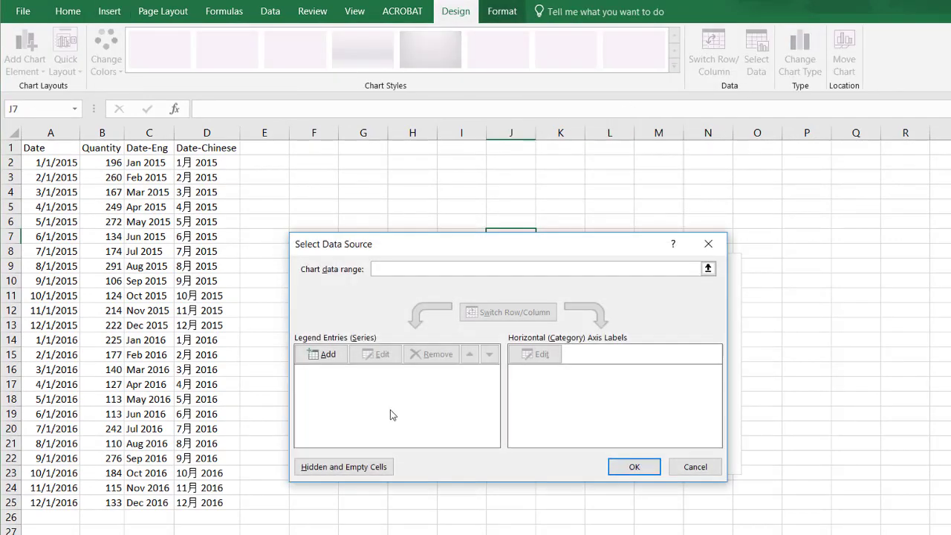
left_click(323, 355)
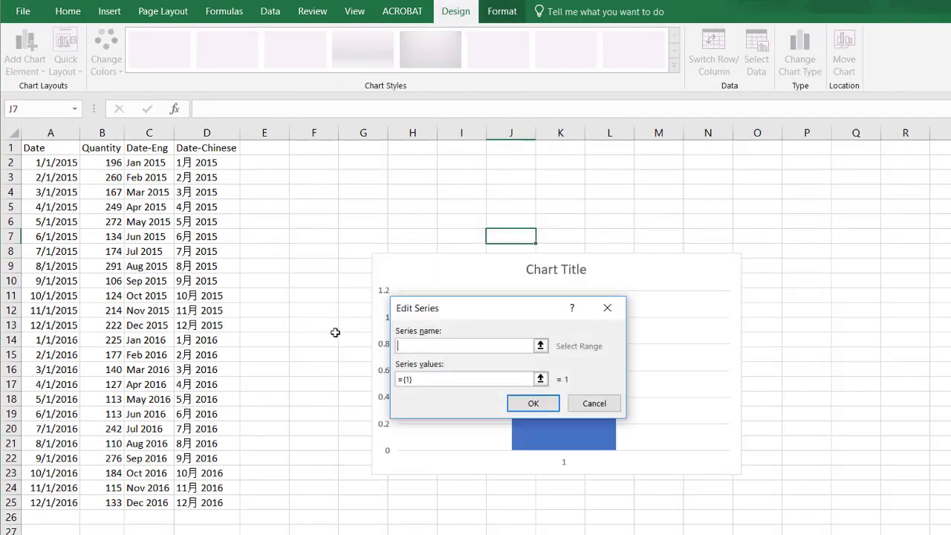
left_click(100, 147)
left_click(429, 382)
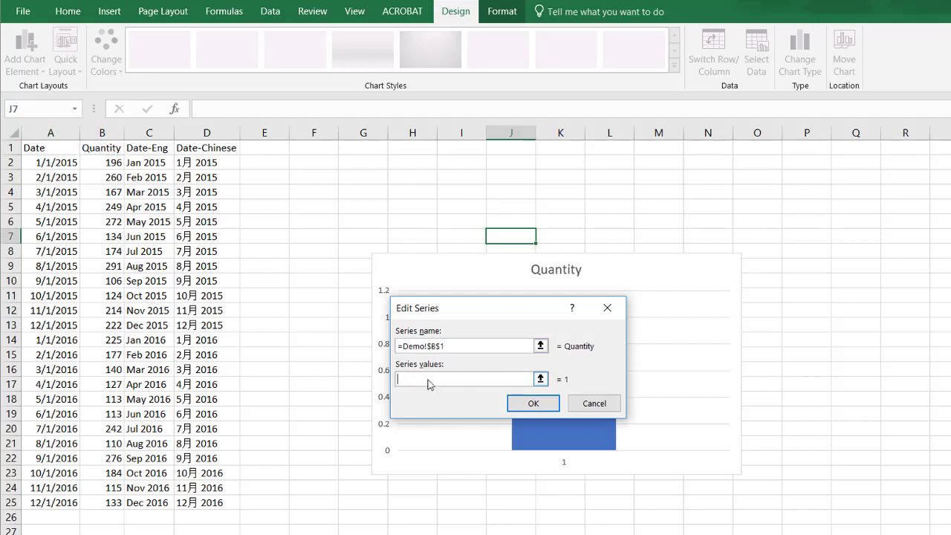
left_click(103, 163)
key("ctrl+shift+Down")
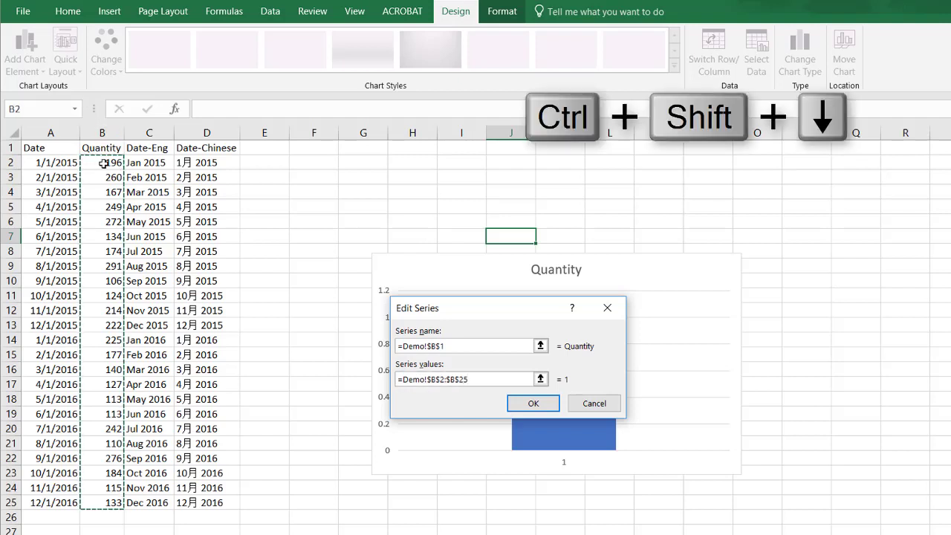
left_click(534, 404)
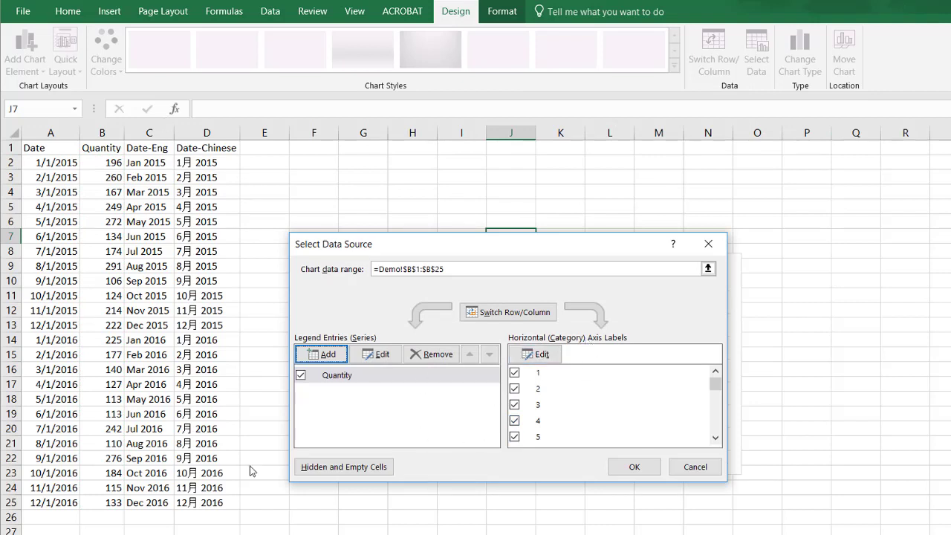
Set the chart's horizontal axis labels to the Date-Chinese range D2:D25 and apply the data source.
left_click(542, 355)
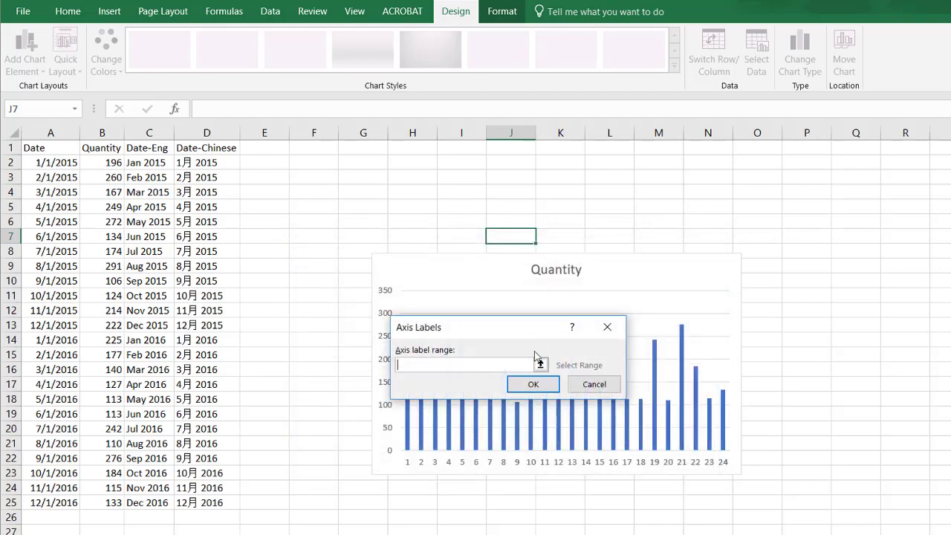
left_click(198, 163)
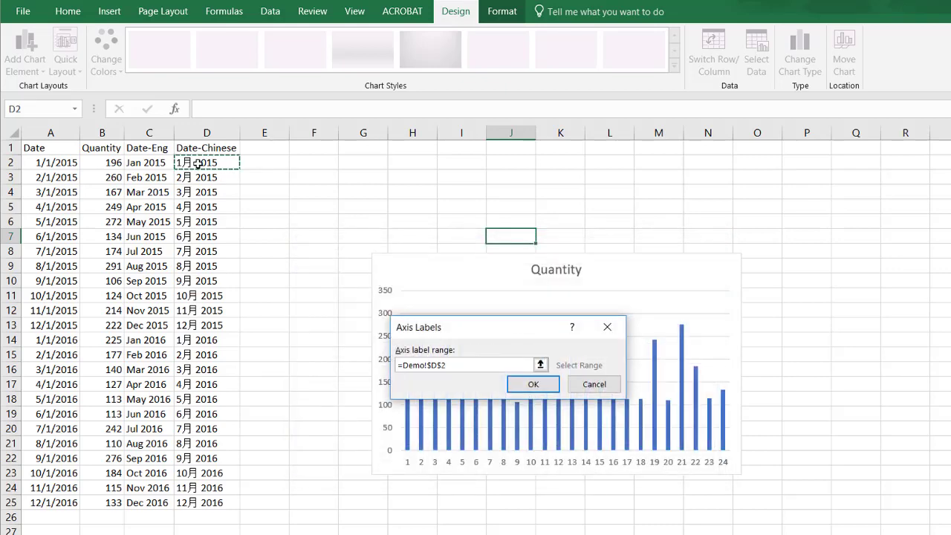
key("ctrl+shift+Down")
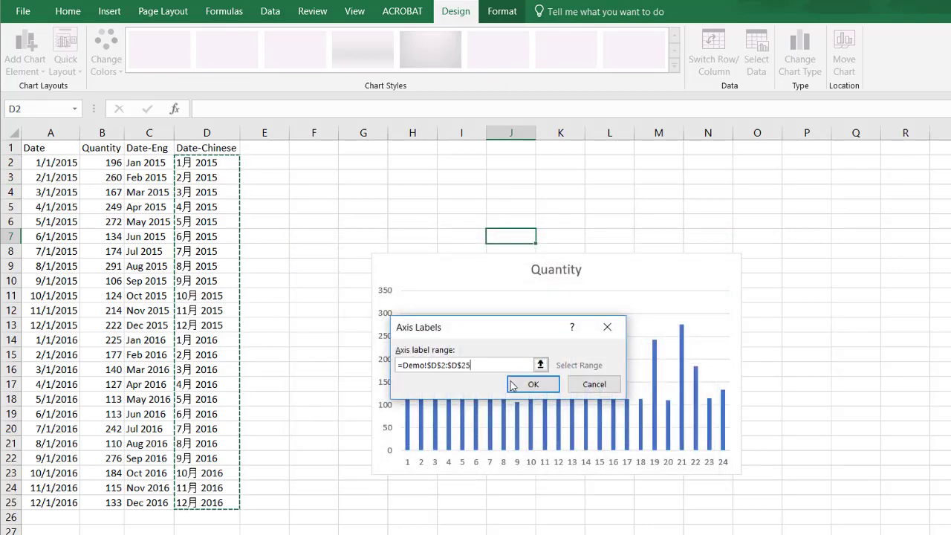
left_click(512, 385)
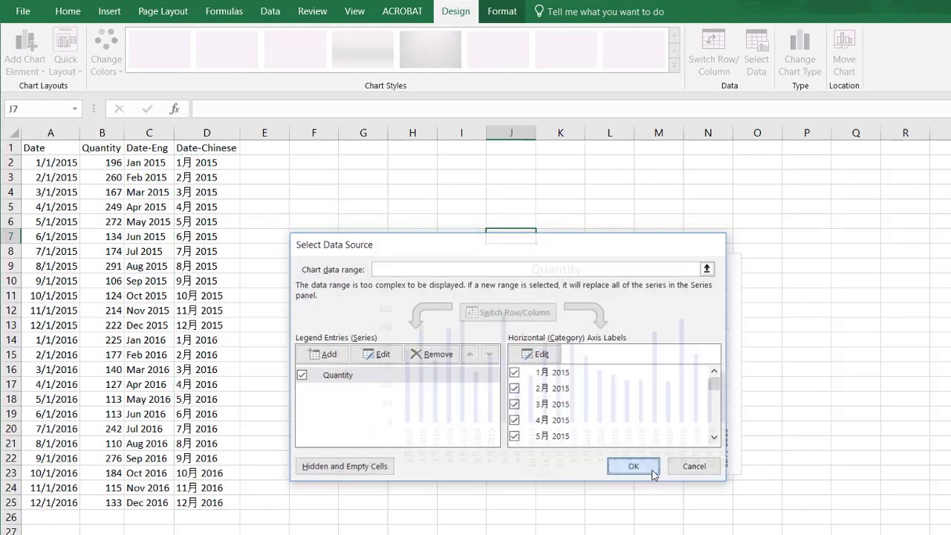
left_click(654, 471)
Enlarge the Quantity chart and move it so that it starts at about column H.
left_click_drag(372, 253, 313, 171)
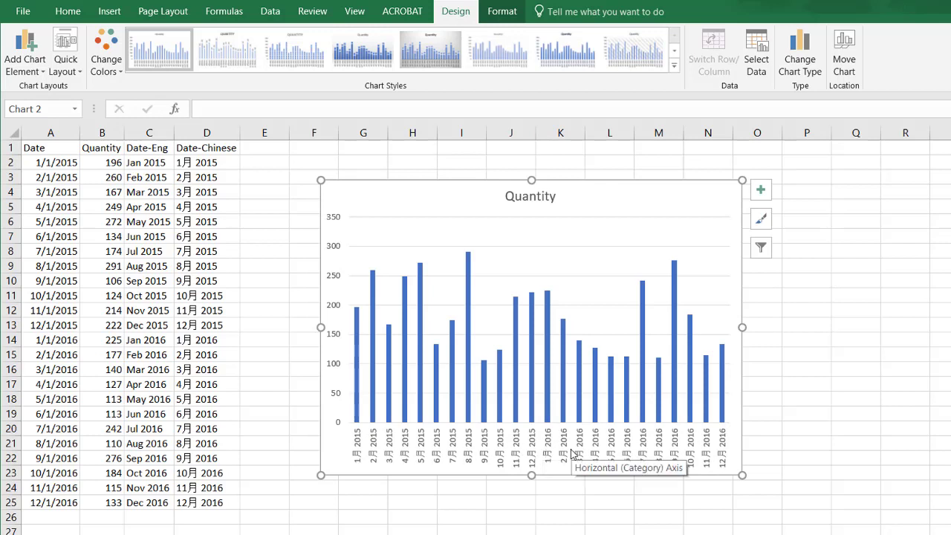
left_click_drag(463, 180, 538, 175)
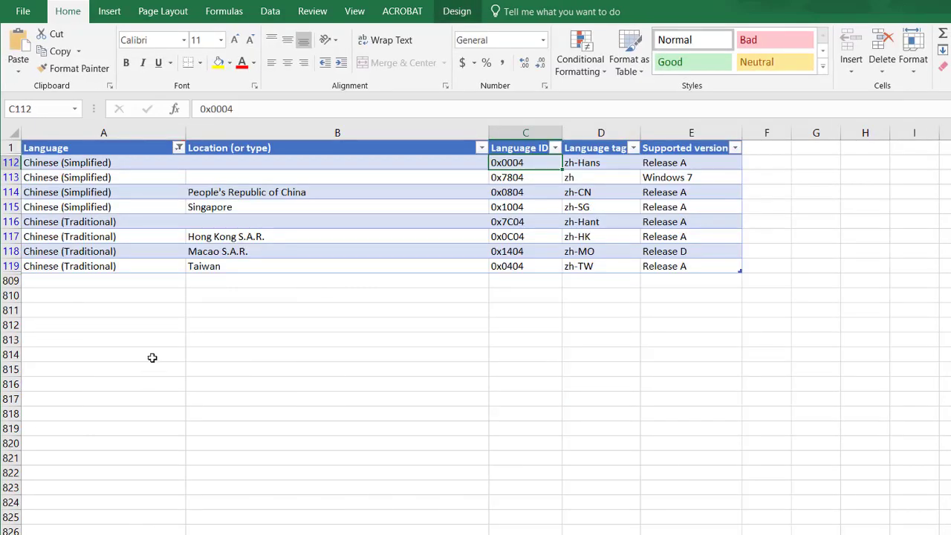
Clear the filter from the Language column of the table on the MSFT-table sheet.
left_click(178, 149)
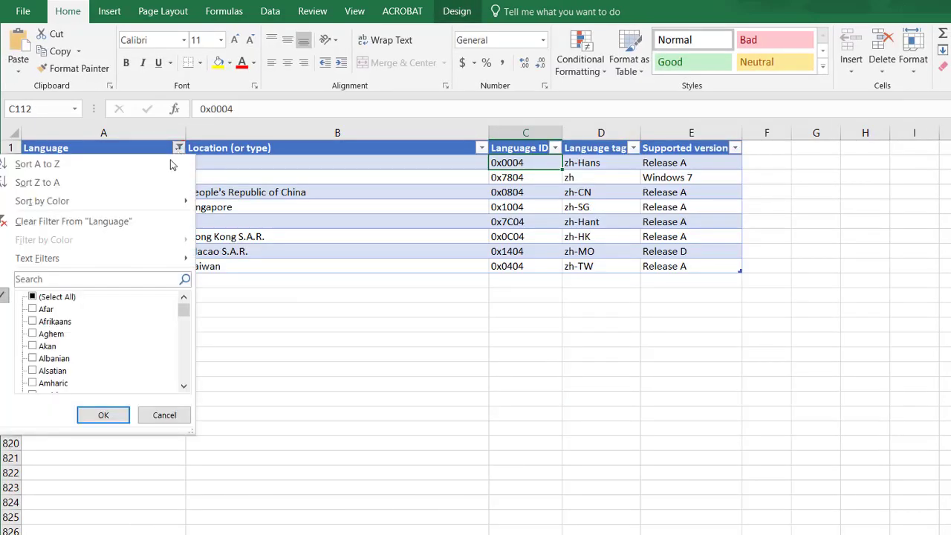
left_click(80, 221)
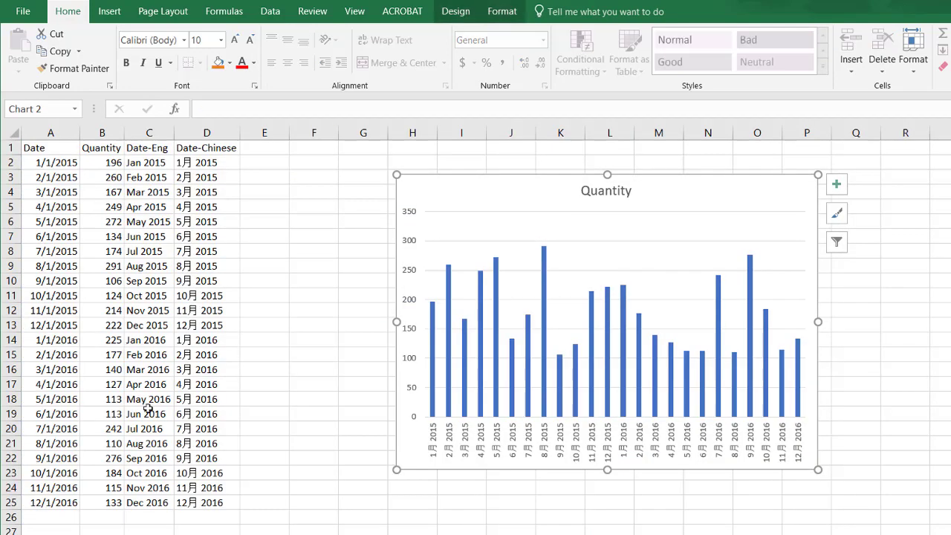
Change the language ID in the D2 formula on the Demo sheet to 0x0001.
left_click(211, 160)
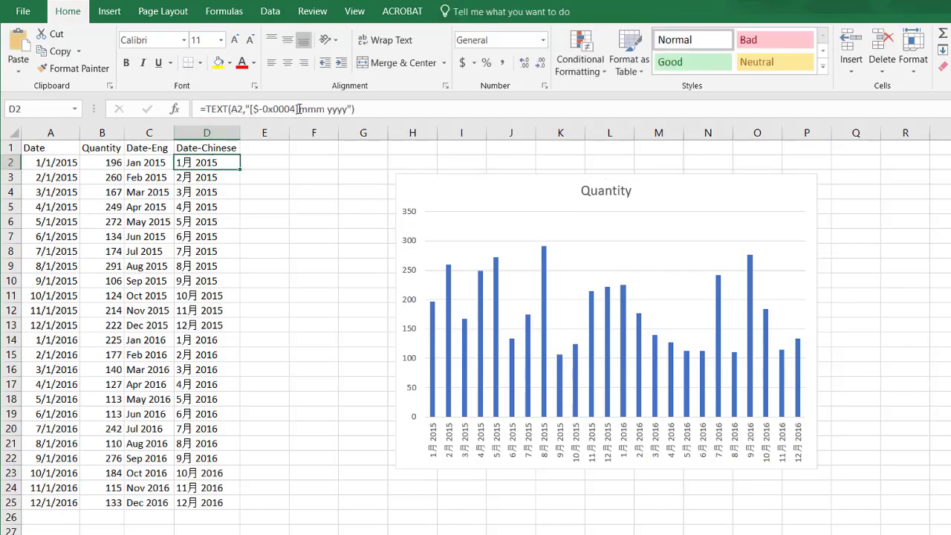
left_click(298, 109)
key("BackSpace")
type("1")
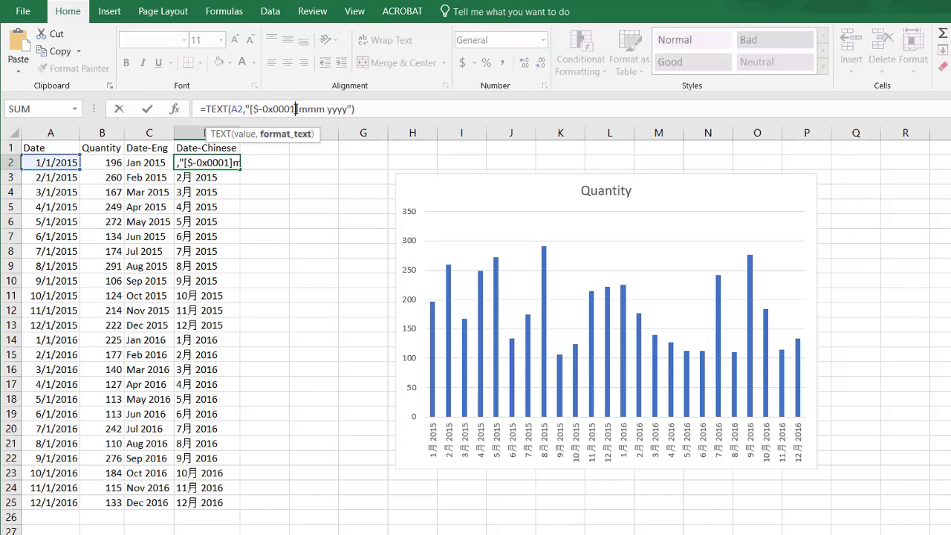
key("Return")
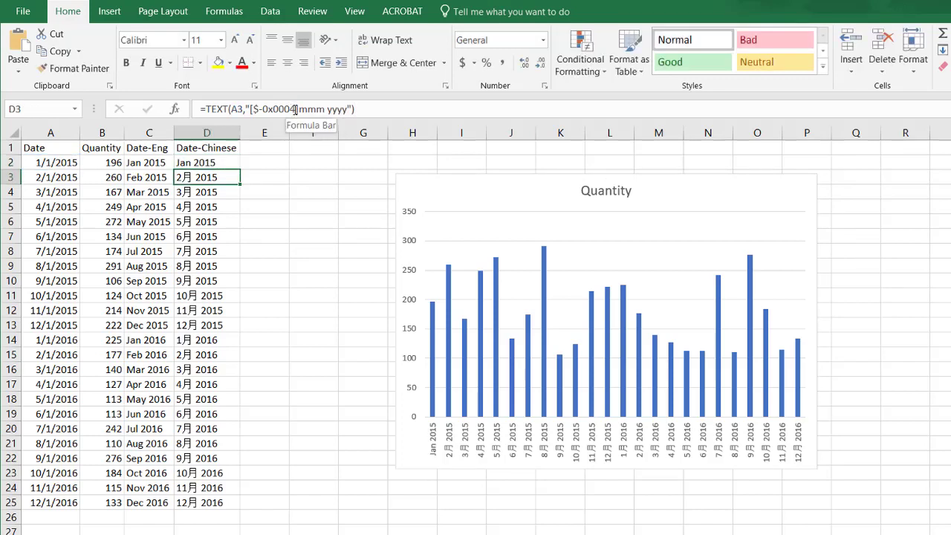
Filter the Language column on the MSFT-table sheet for Spanish to find its language ID.
left_click(214, 159)
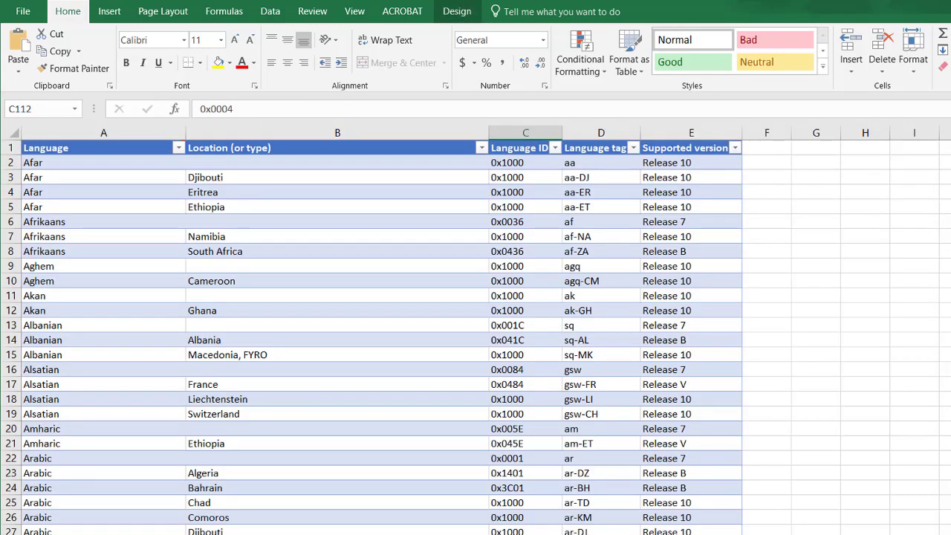
left_click(179, 148)
type("ps")
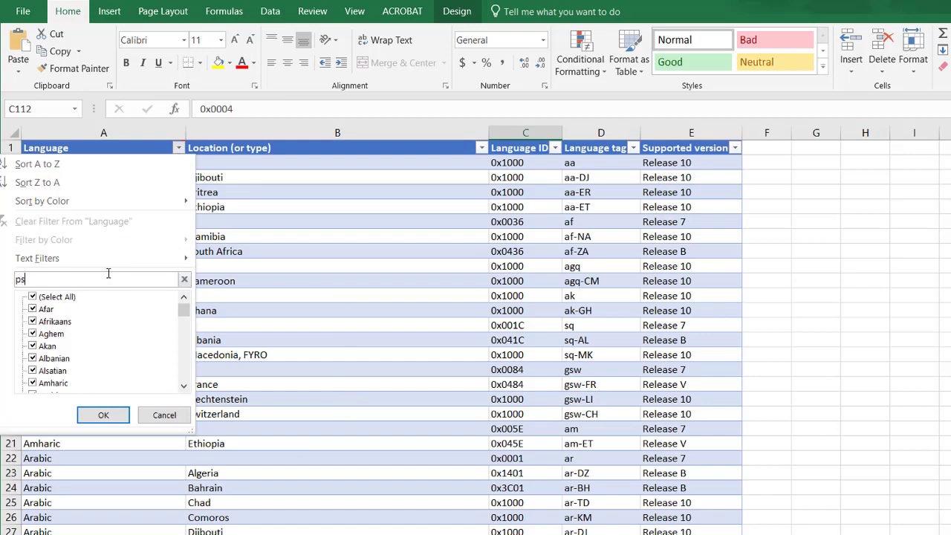
type("apnh")
key("Return")
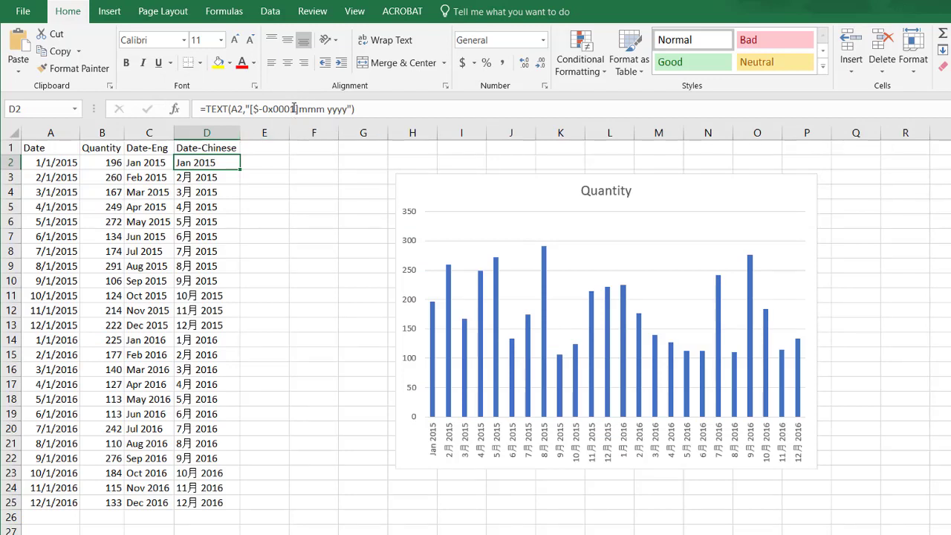
Set the language ID in the D2 formula to 0x000A and fill it down to D25.
left_click(295, 108)
key("BackSpace")
type("A")
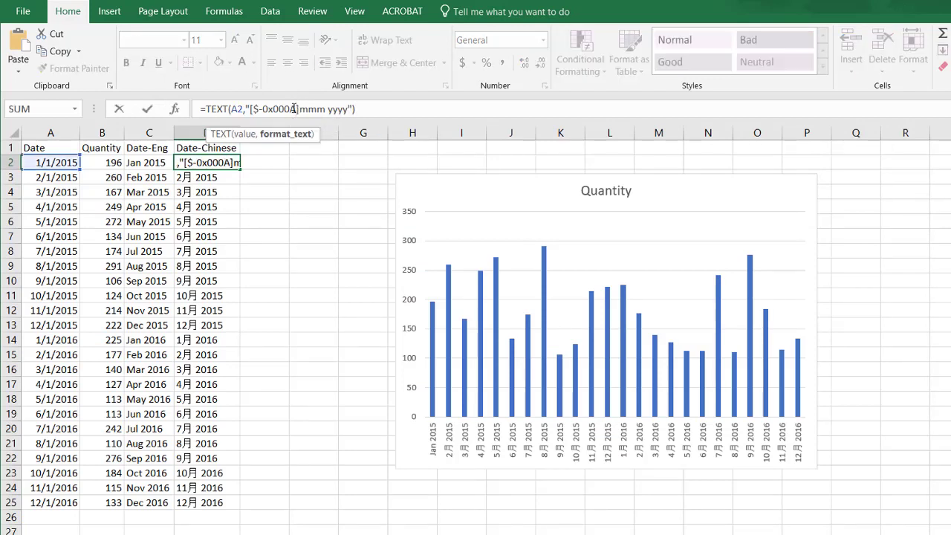
key("ctrl+Return")
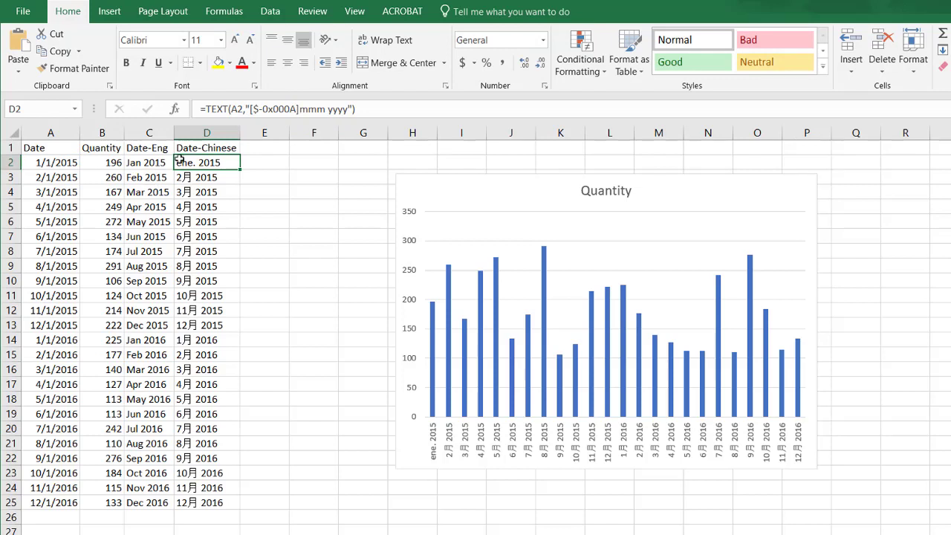
double_click(242, 171)
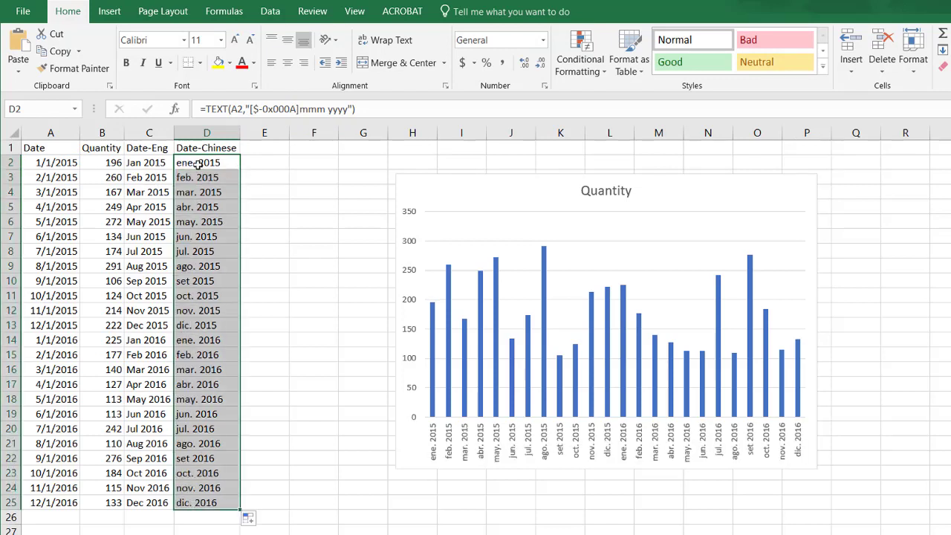
Change the month format to mmmm in the D2:D25 formulas and autofit the width of column D.
left_click(315, 109)
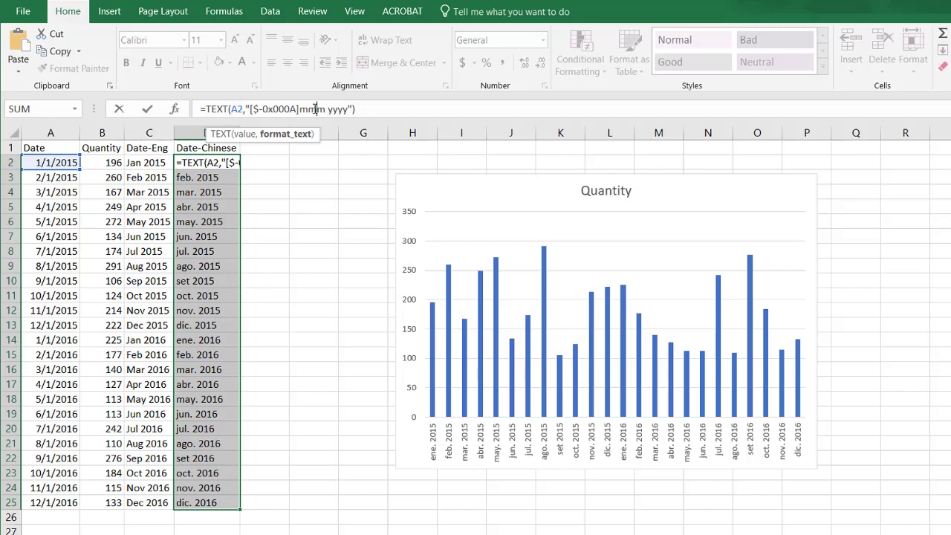
type("m")
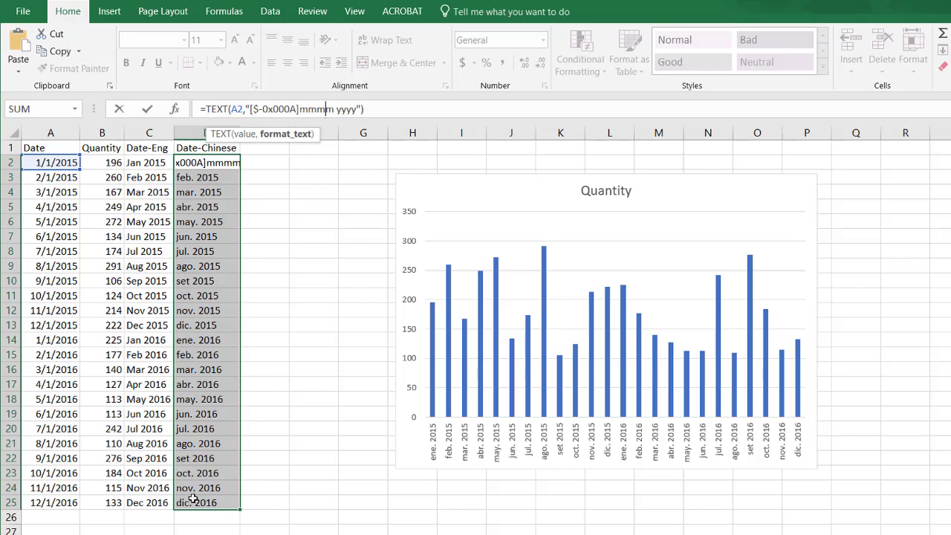
key("ctrl+shift+Return")
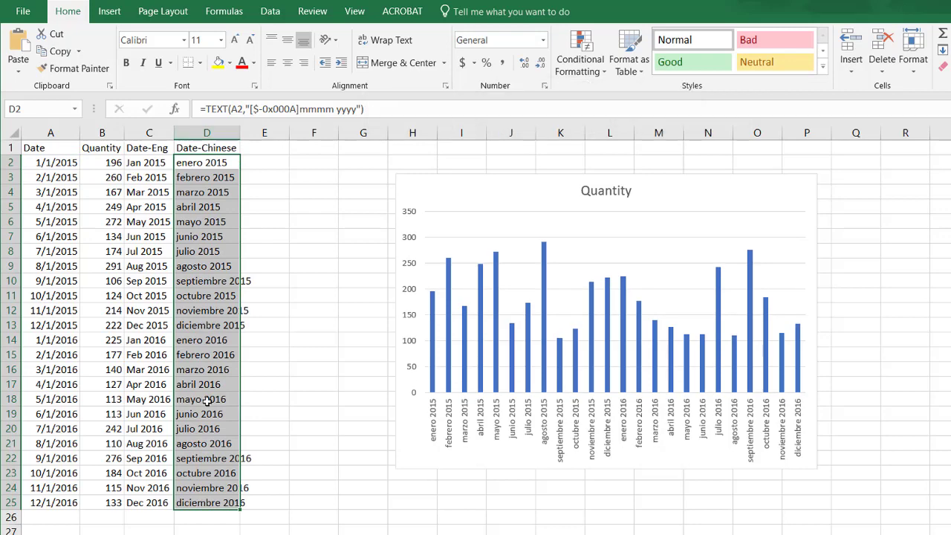
double_click(239, 131)
Check the month labels and their formulas in cells D2 through D7.
left_click(204, 163)
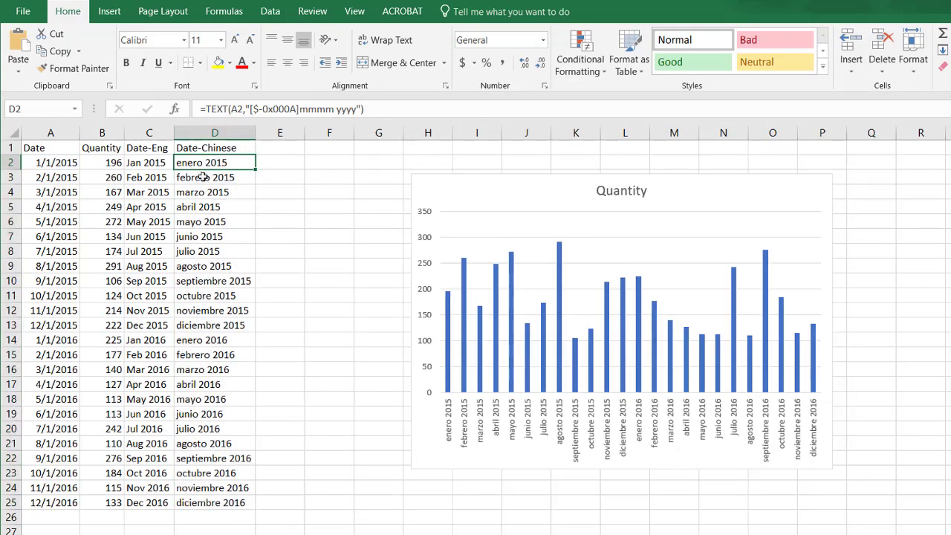
left_click(203, 177)
left_click(195, 193)
left_click(199, 210)
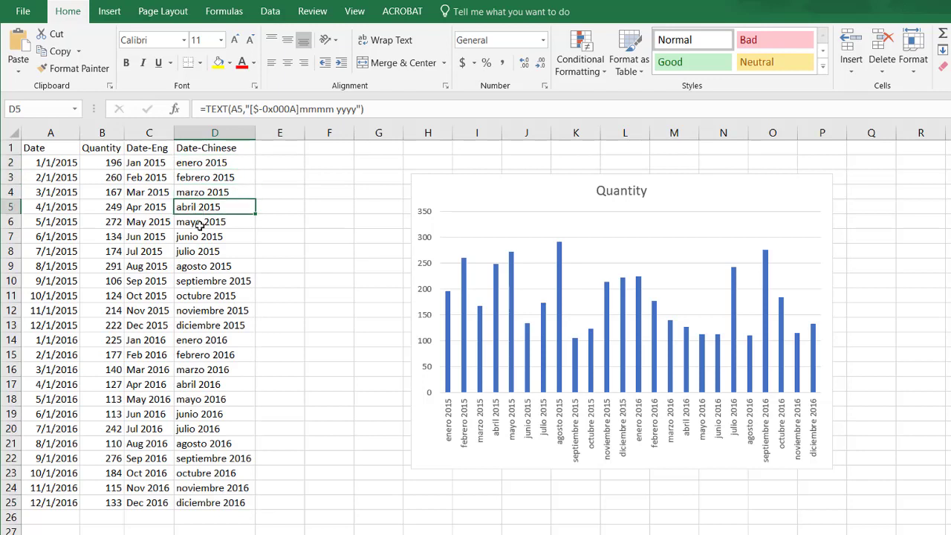
left_click(198, 225)
left_click(190, 238)
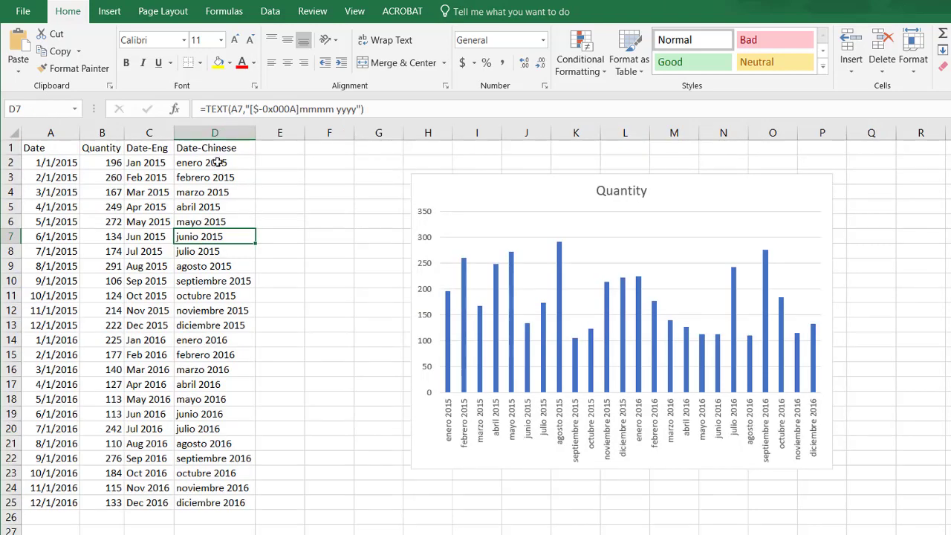
Change the language ID in the D2 formula to 0x080A and fill it down to D25.
left_click(213, 162)
left_click(287, 109)
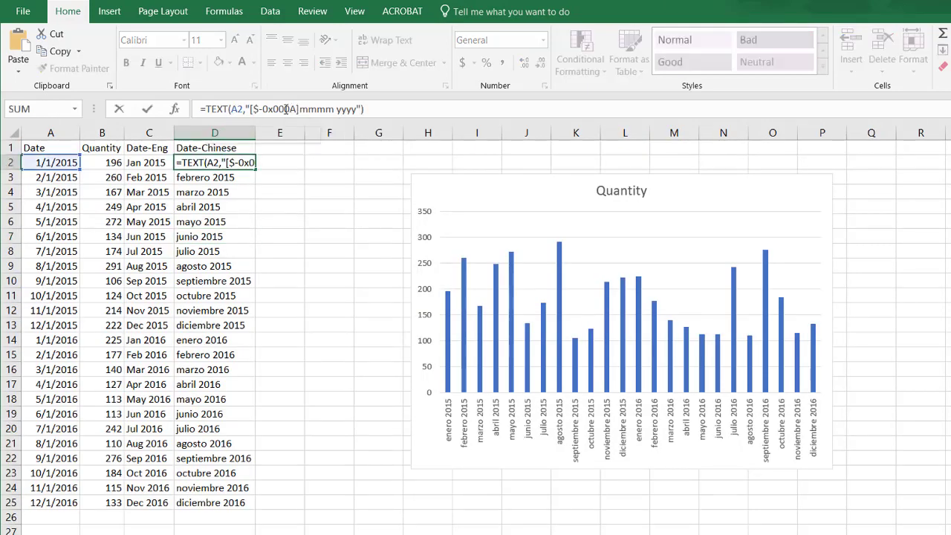
key("BackSpace")
type("8")
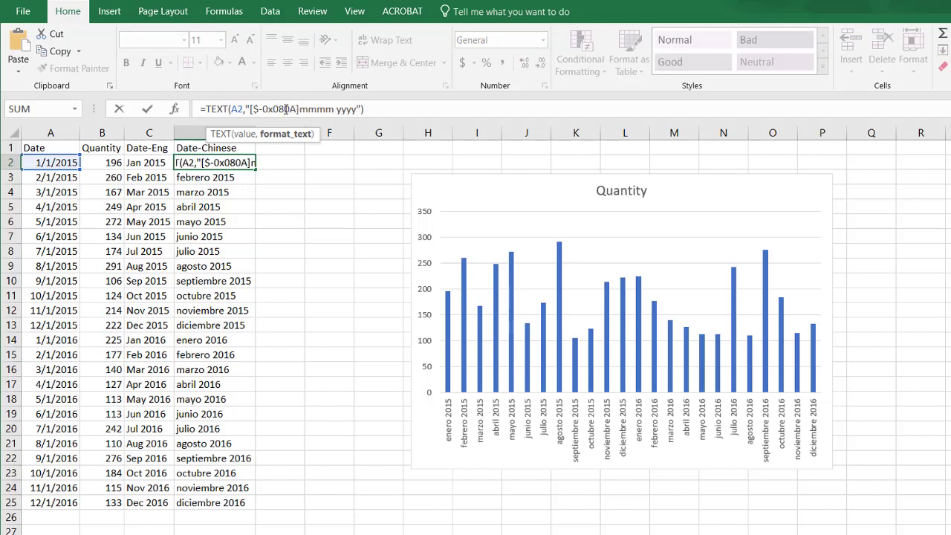
key("Return")
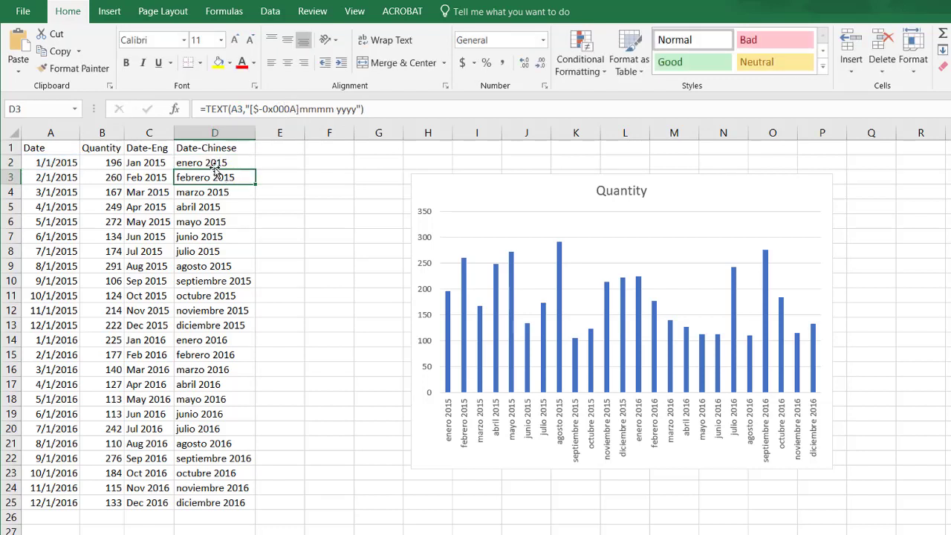
left_click(243, 162)
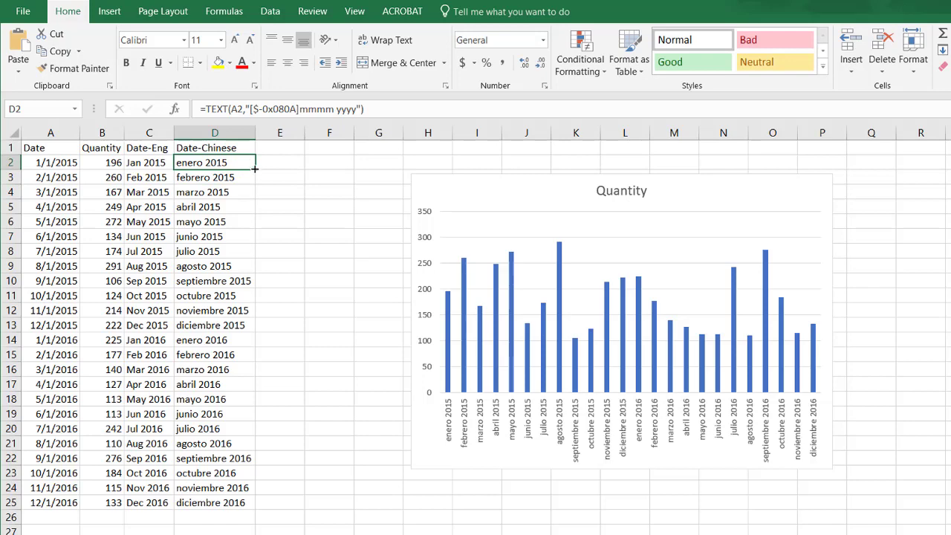
double_click(255, 169)
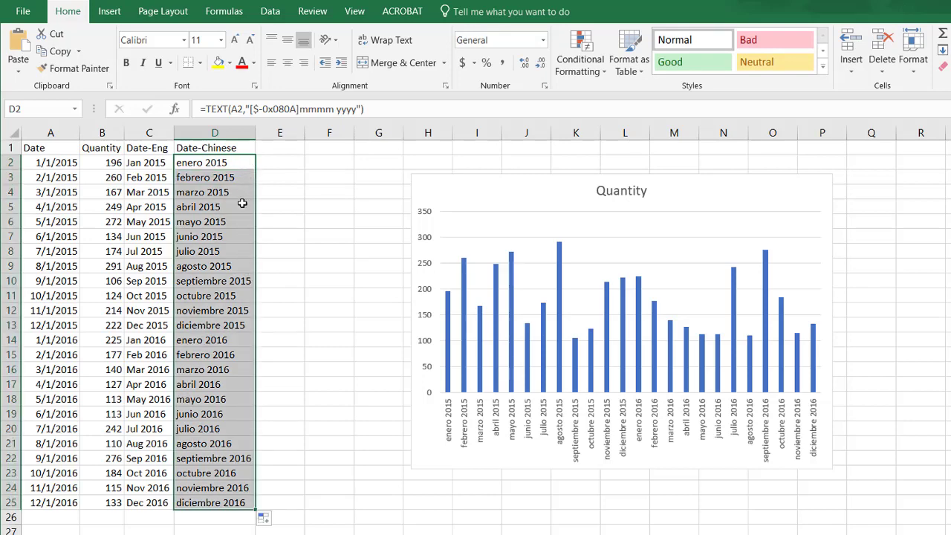
left_click(221, 162)
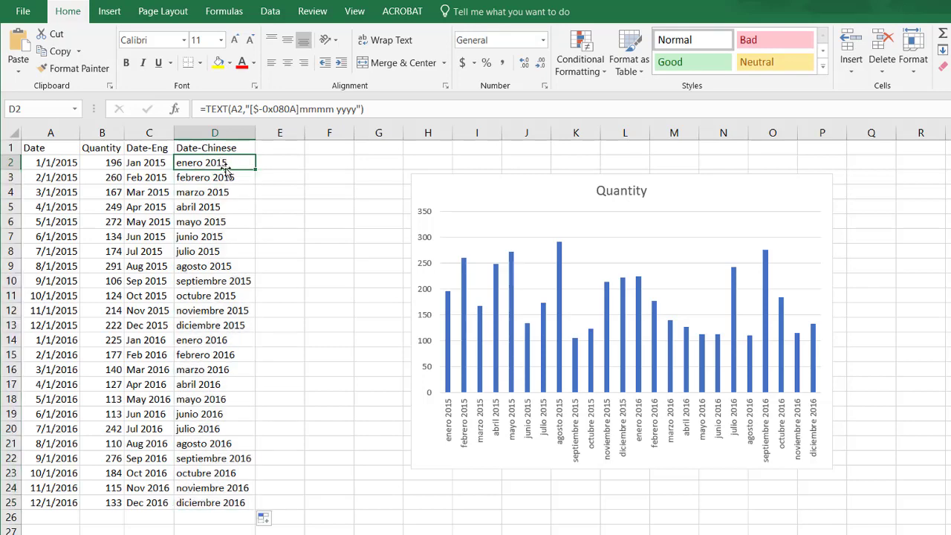